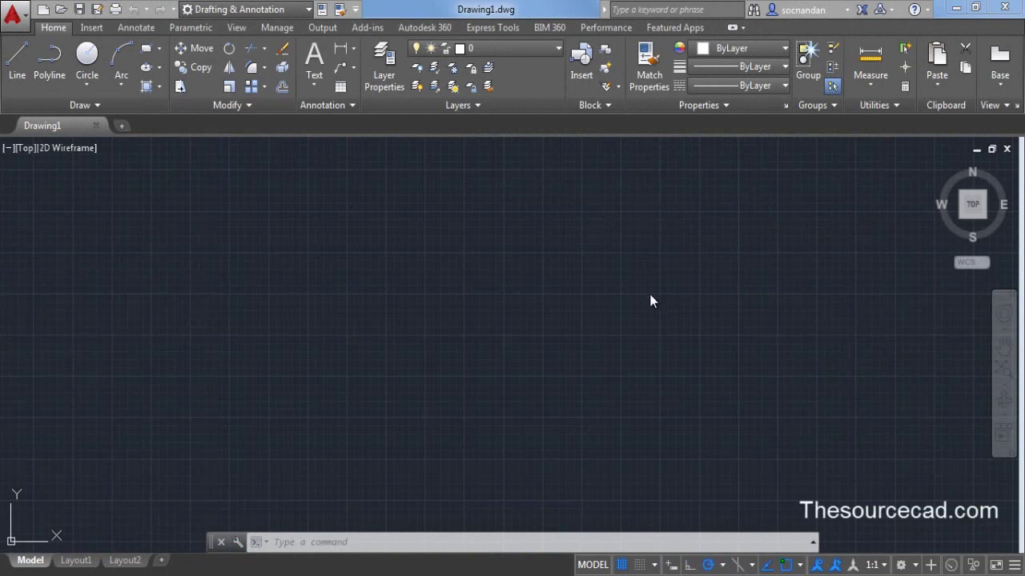
- Switch to the 3D Modeling workspace and centre the view on the origin
left_click(262, 9)
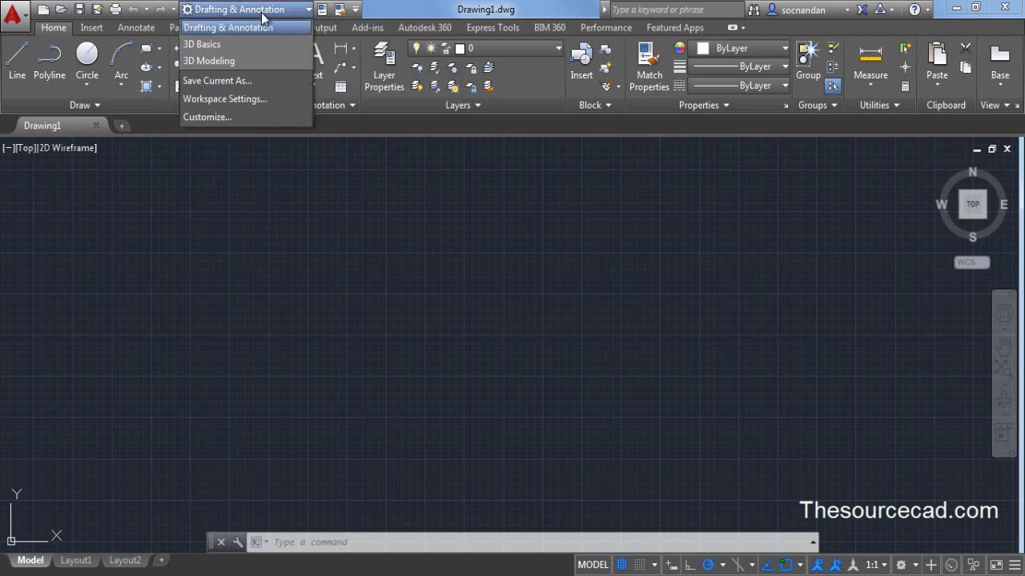
left_click(239, 62)
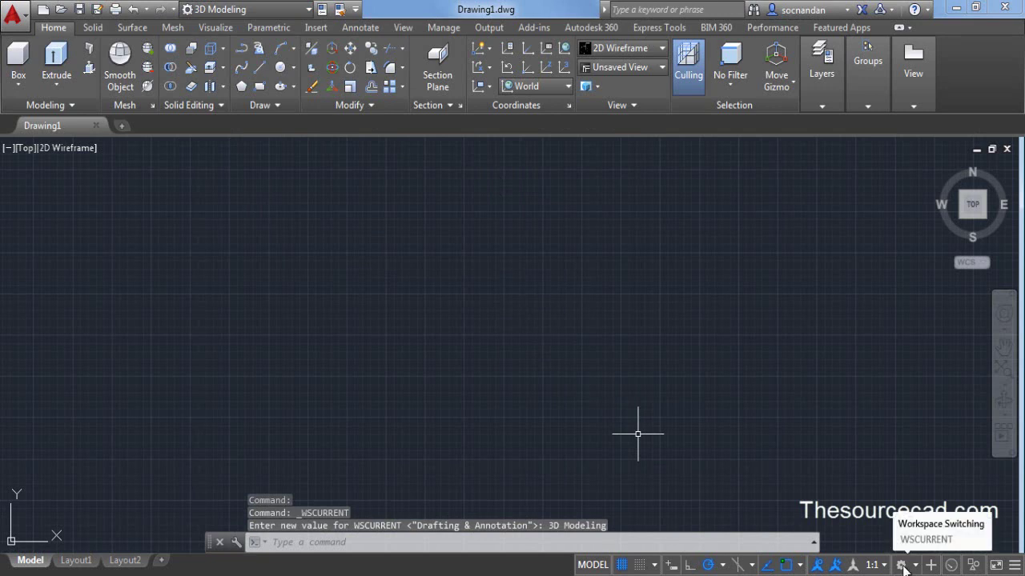
left_click(901, 565)
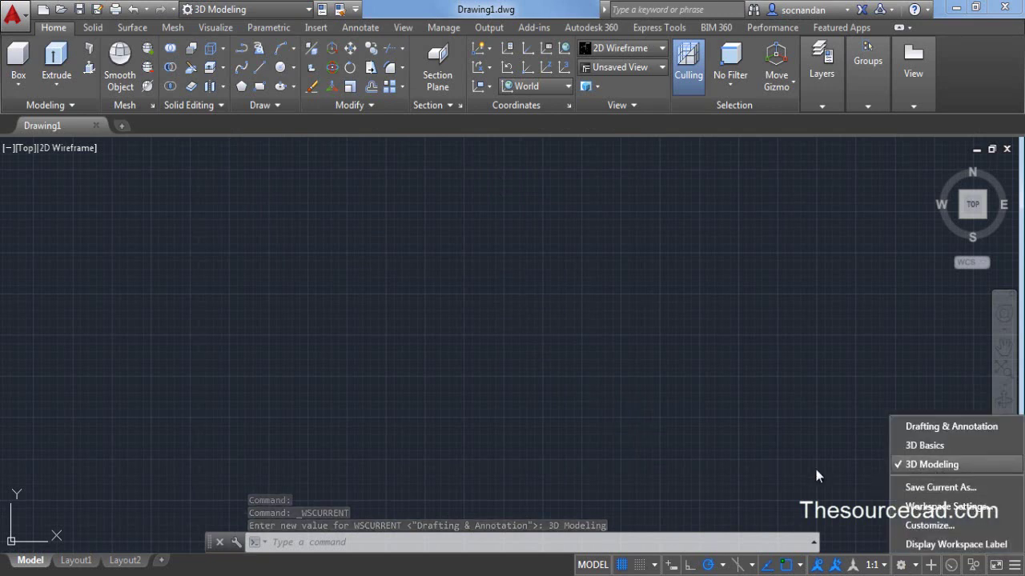
left_click(634, 455)
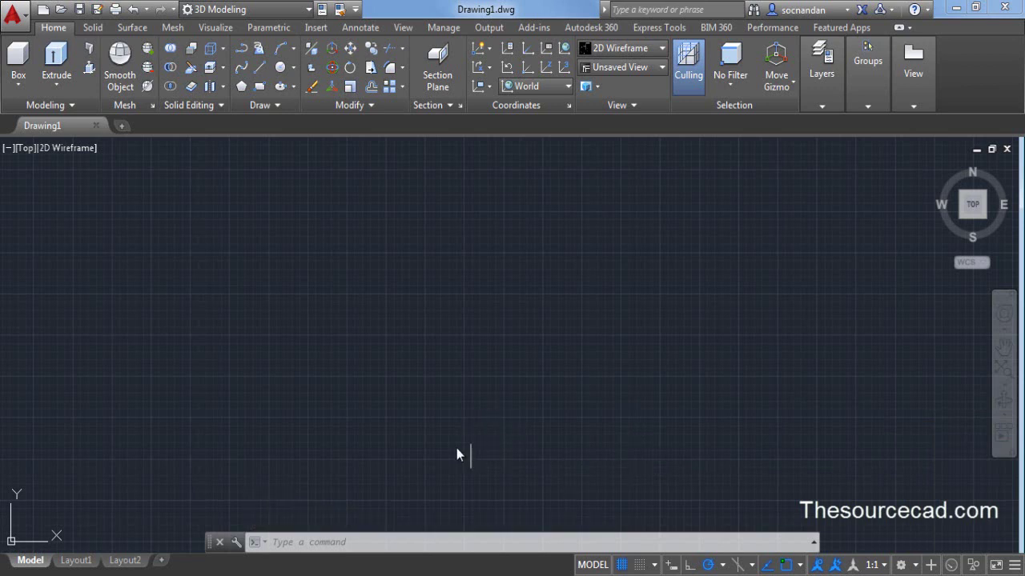
mouse_move(429, 468)
middle_mouse_down()
mouse_move(498, 382)
mouse_move(624, 268)
mouse_move(787, 205)
mouse_move(635, 301)
middle_mouse_up()
mouse_move(330, 349)
middle_mouse_down()
mouse_move(535, 383)
mouse_move(534, 373)
mouse_move(455, 355)
middle_mouse_up()
scroll(533, 373, "up", 3)
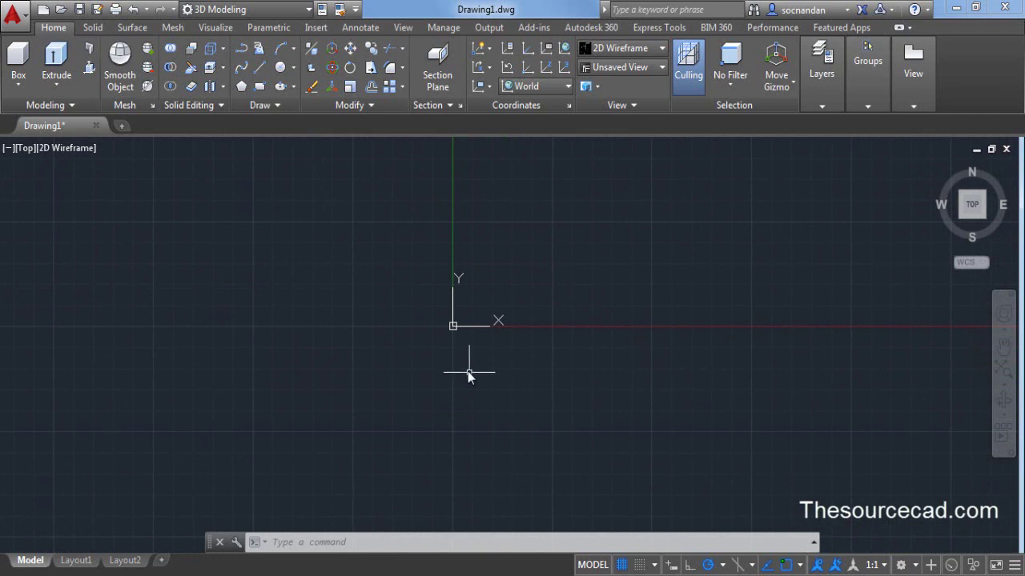
- Draw a circle of radius 21 centred at 0,0
left_click(283, 69)
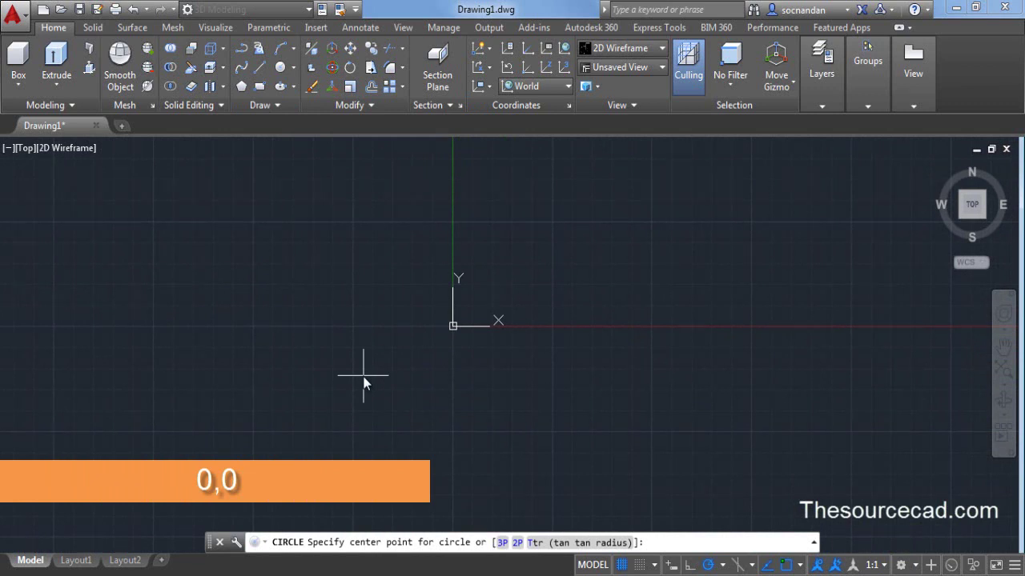
type("0,0")
key("Return")
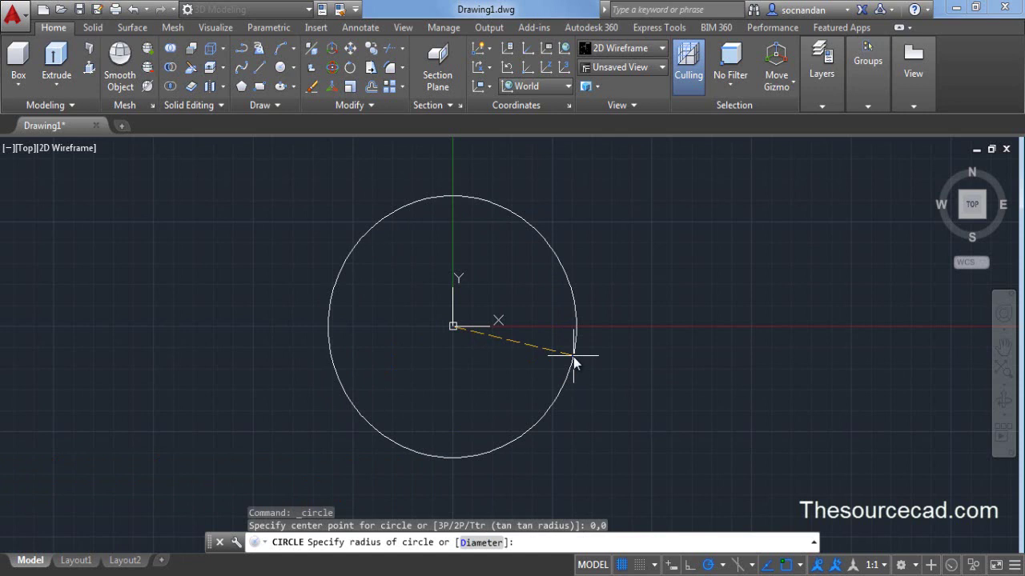
type("21")
key("Return")
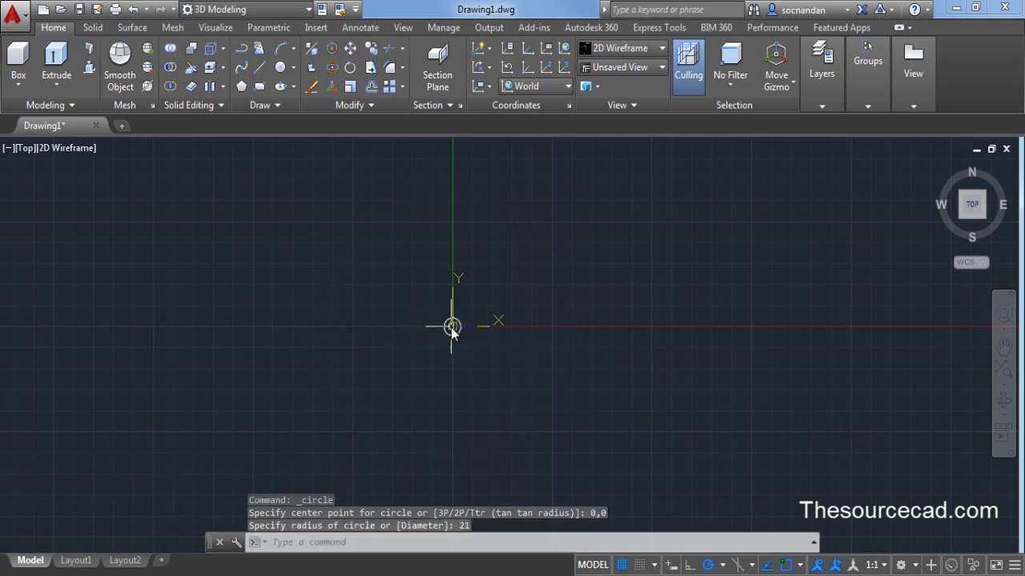
scroll(450, 329, "up", 3)
scroll(450, 335, "up", 4)
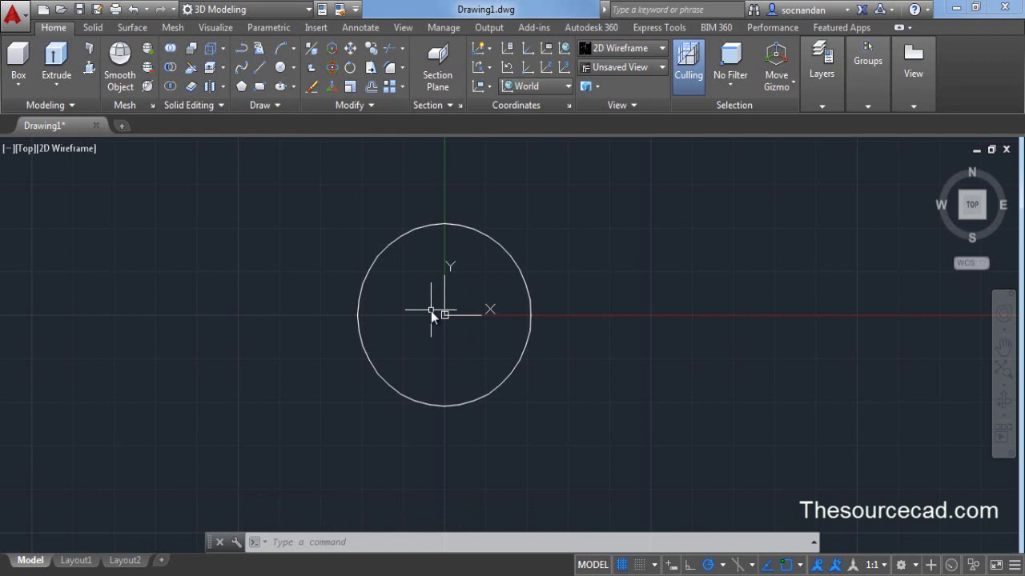
scroll(431, 311, "up", 2)
scroll(431, 310, "down", 2)
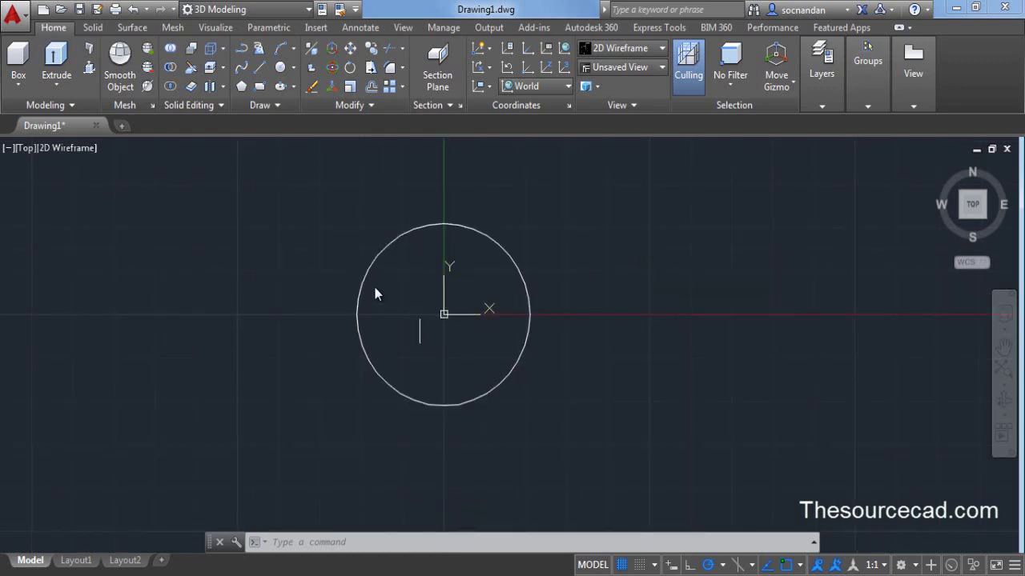
- Add two concentric circles at the origin: diameter 35 and radius 12
left_click(280, 69)
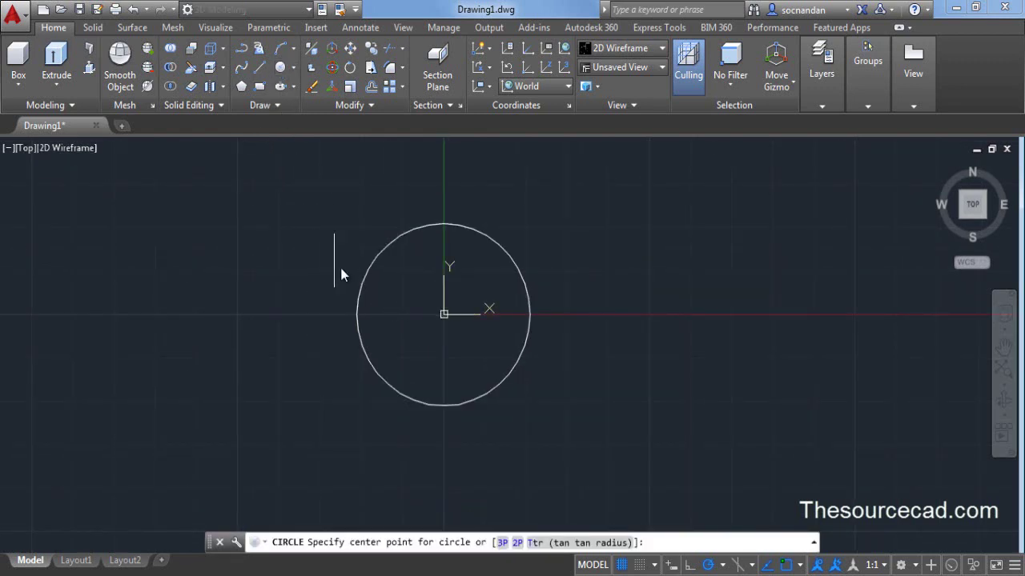
left_click(442, 316)
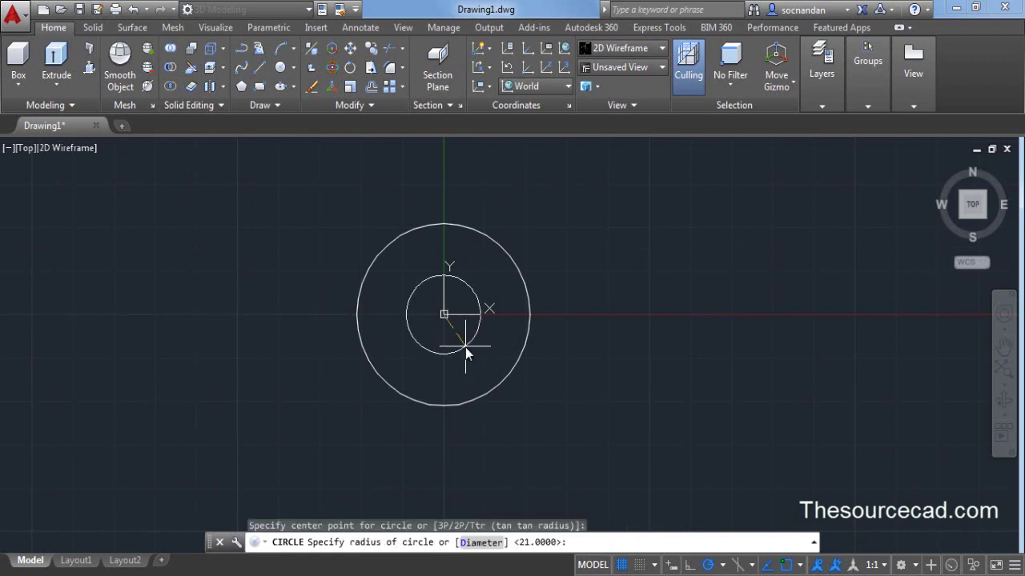
type("D")
key("Return")
type("35")
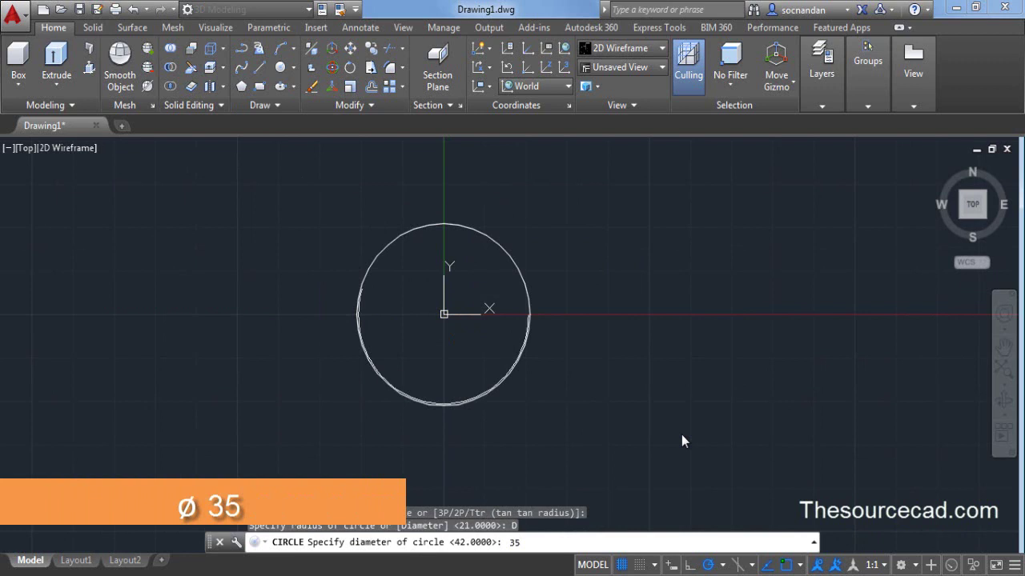
key("Return")
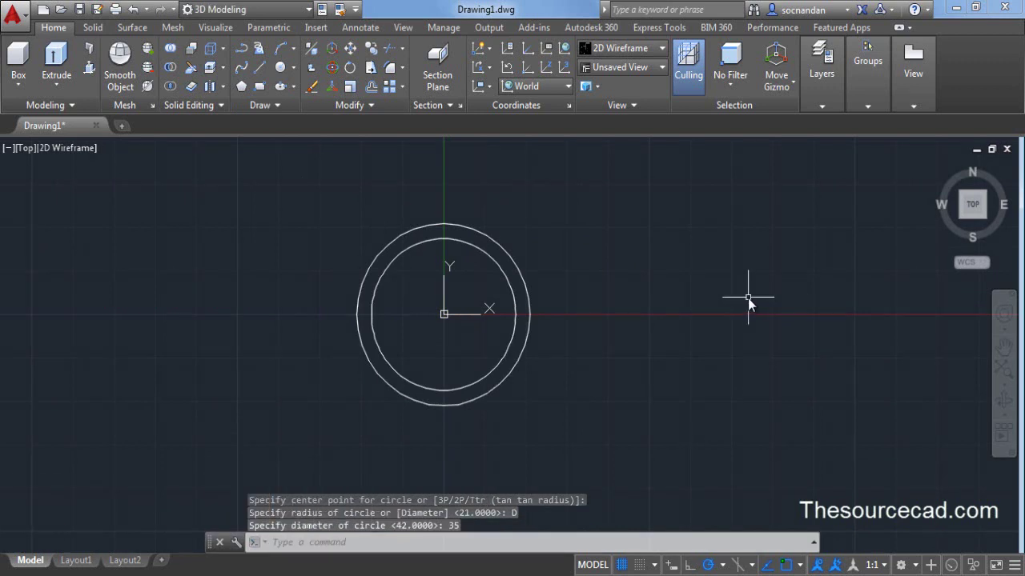
left_click(281, 67)
left_click(445, 319)
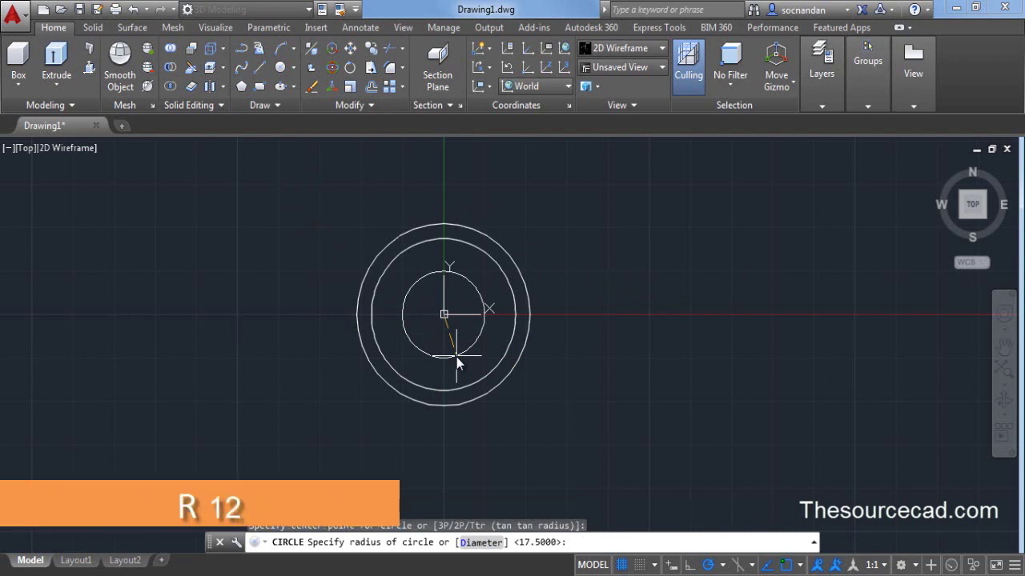
type("12")
key("Return")
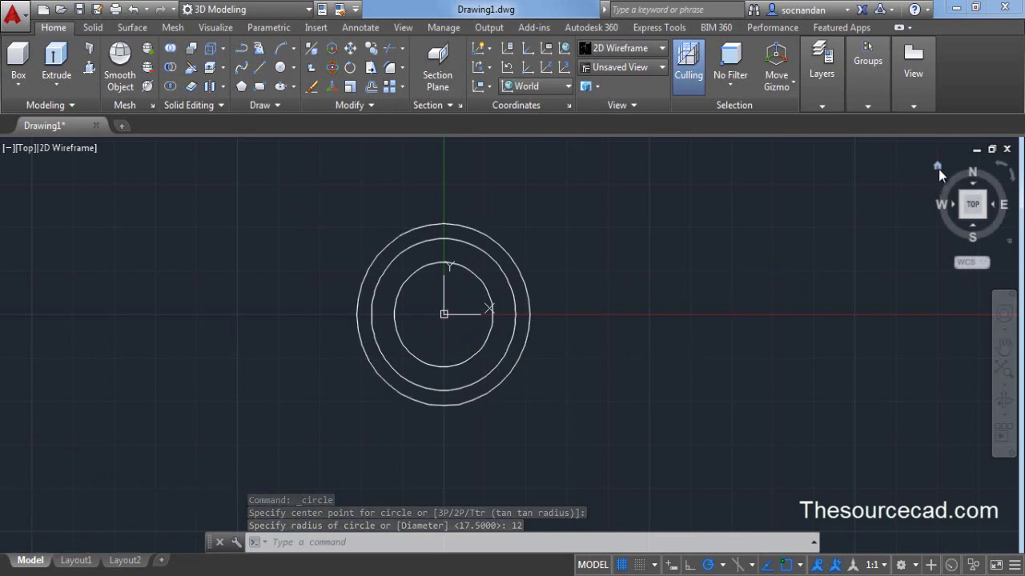
- From the isometric Home view, extrude the outer radius-21 circle by -16 into a cylinder
left_click(938, 169)
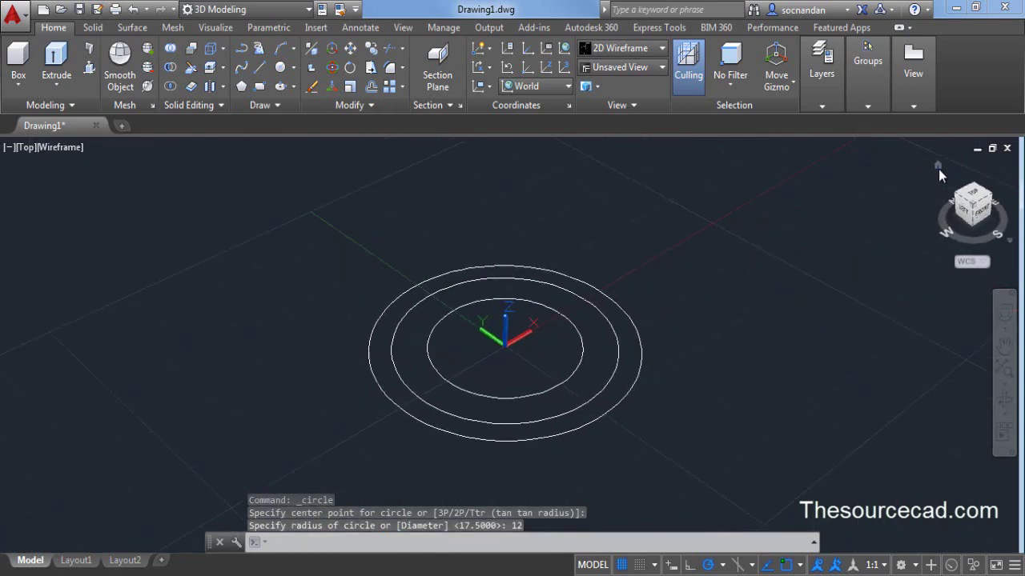
left_click(56, 70)
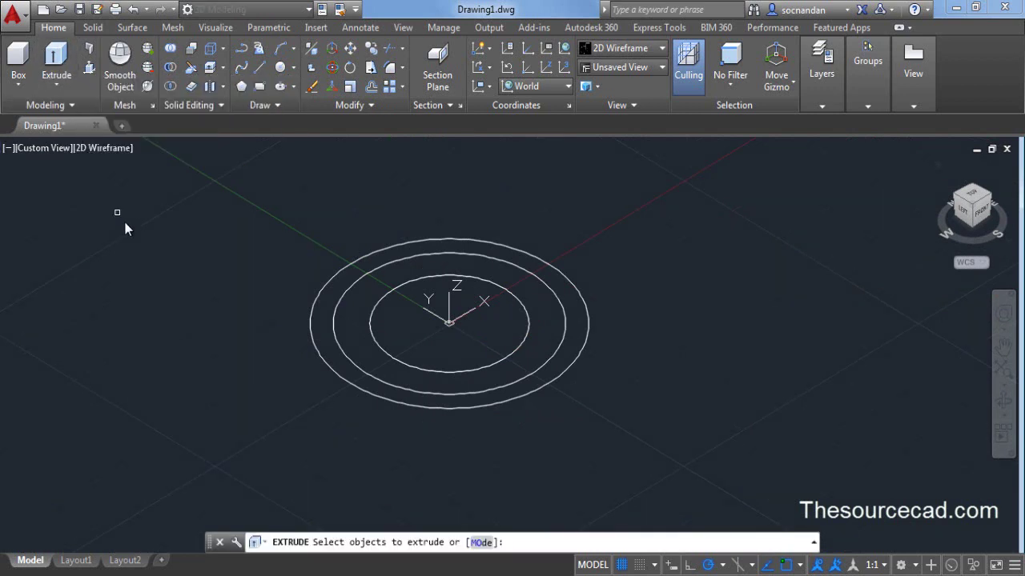
left_click(311, 335)
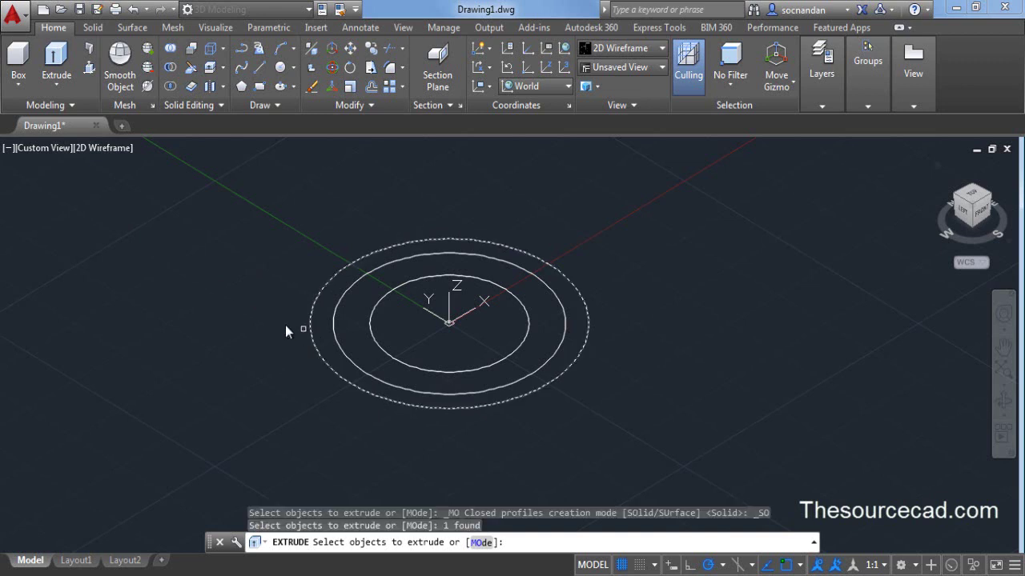
right_click(269, 281)
left_click(303, 291)
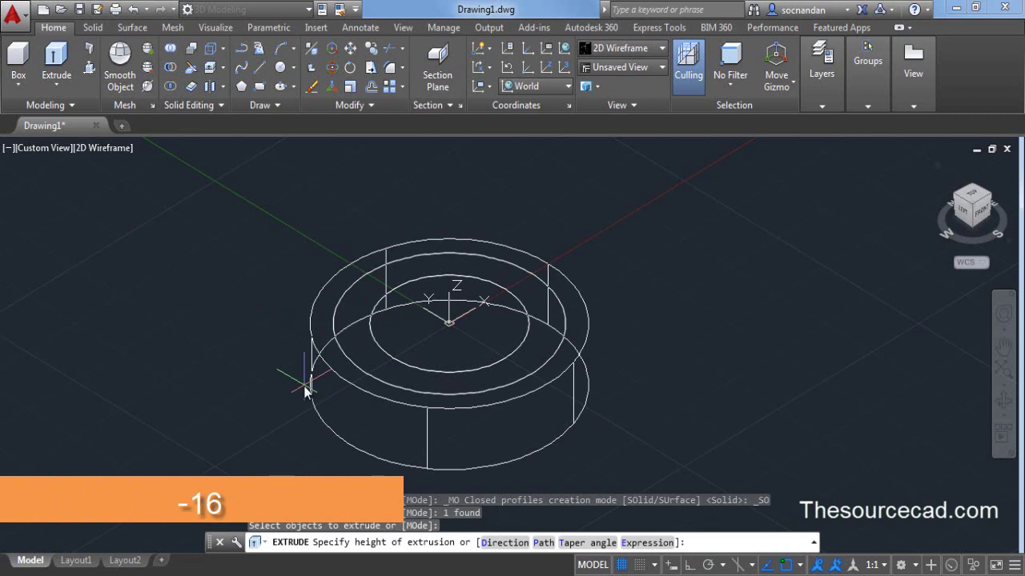
type("-16")
key("Return")
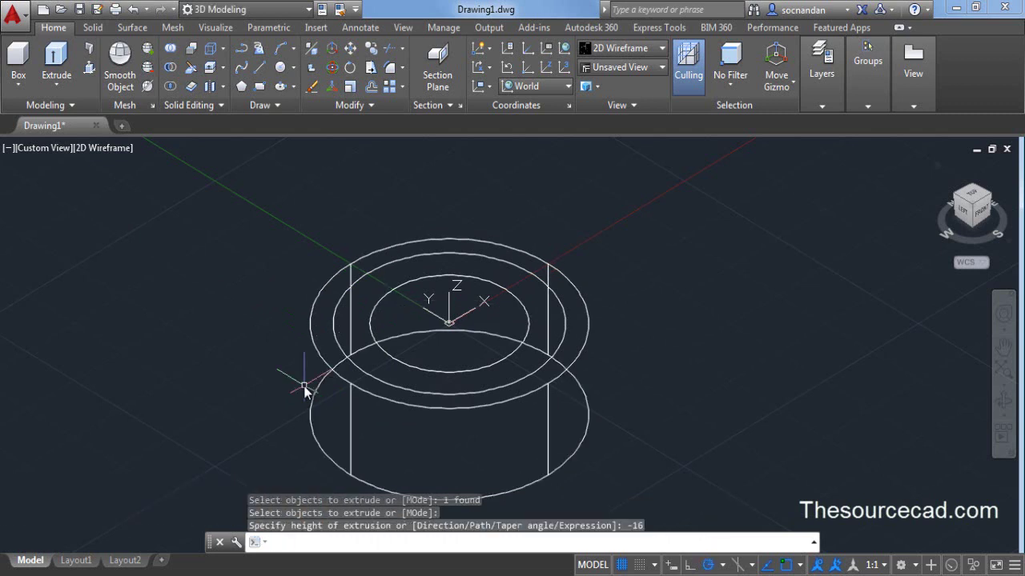
- Switch to the Shaded visual style and turn the grid off
left_click(94, 148)
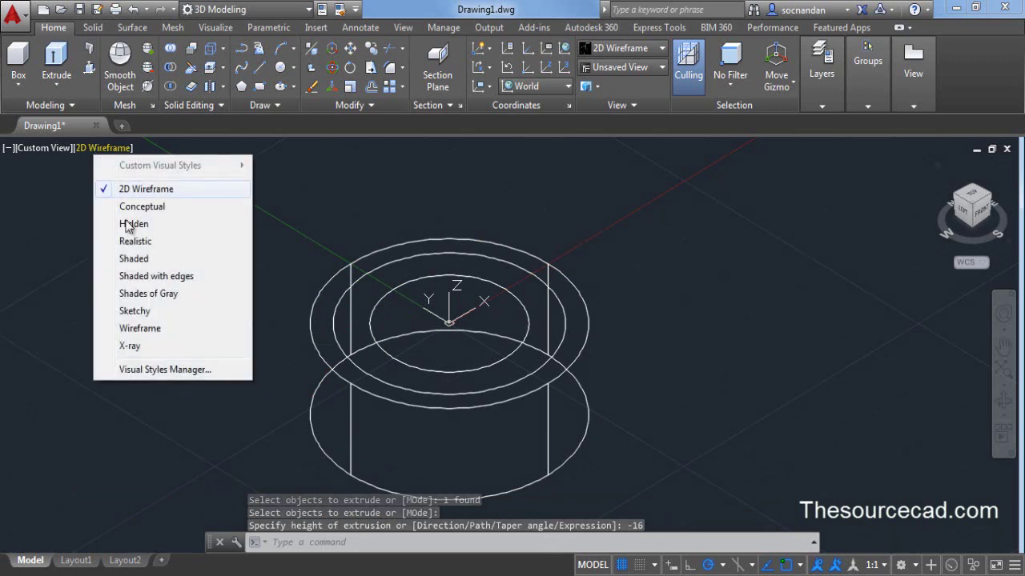
left_click(142, 258)
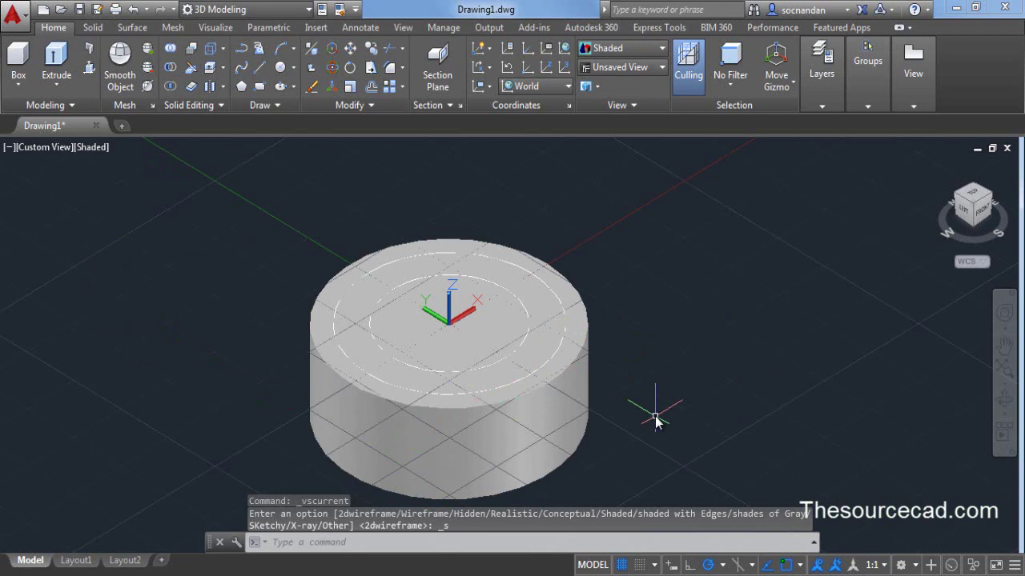
middle_click_drag(655, 420, 661, 359)
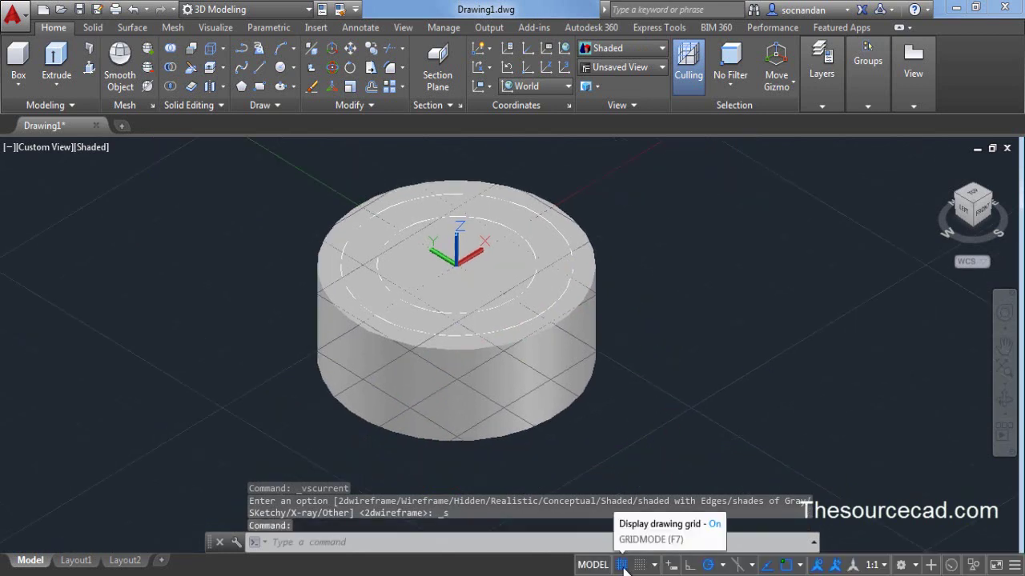
left_click(622, 564)
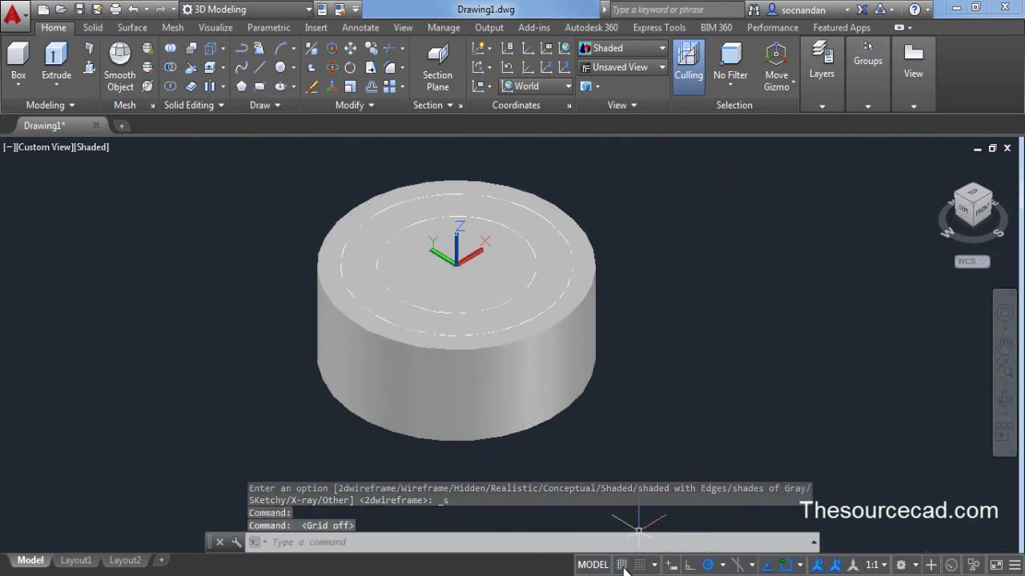
middle_click_drag(647, 284, 670, 293)
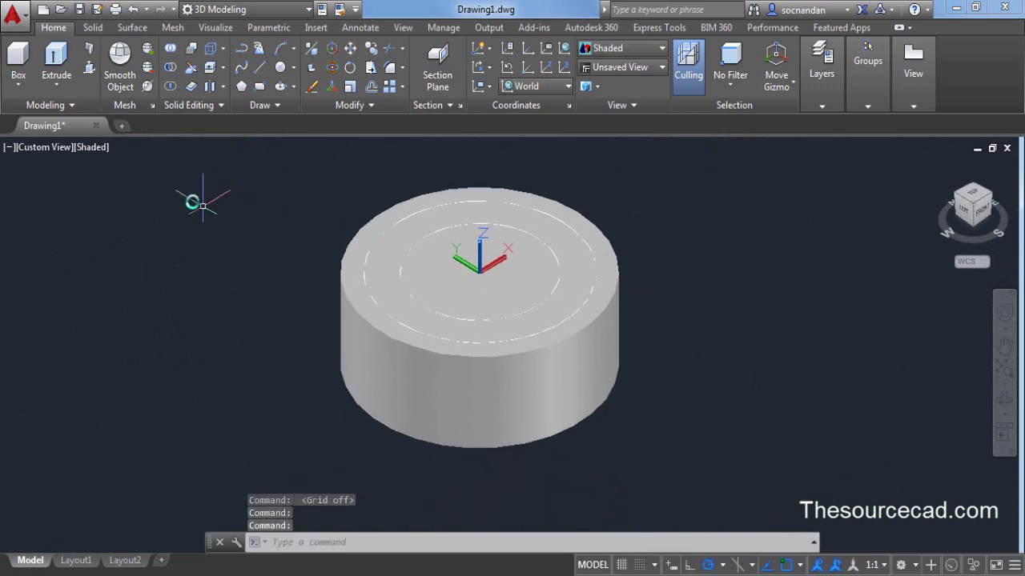
- Press-pull a through hole from the inner circle and push the ring's top face down 12
left_click(90, 71)
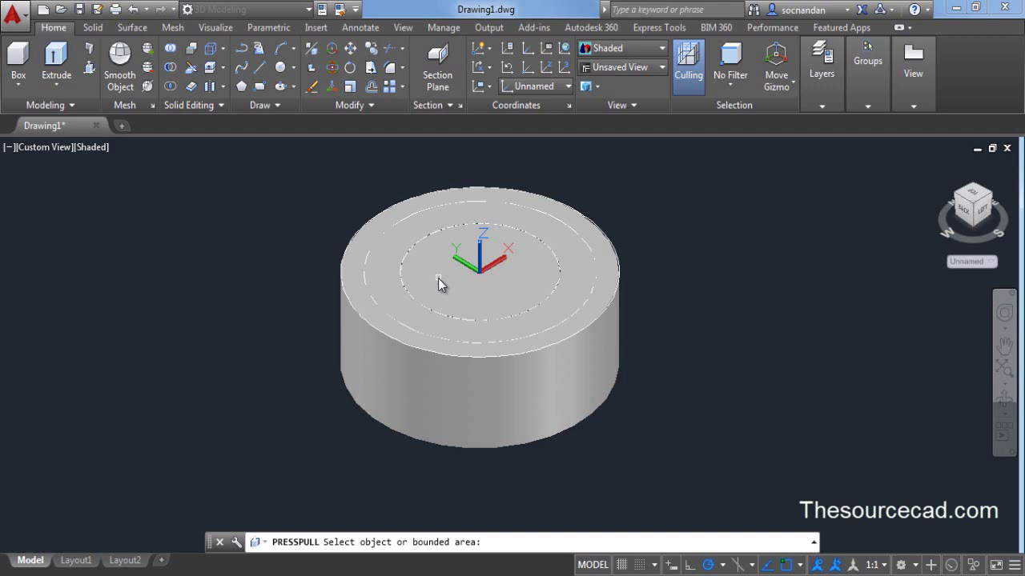
left_click(438, 285)
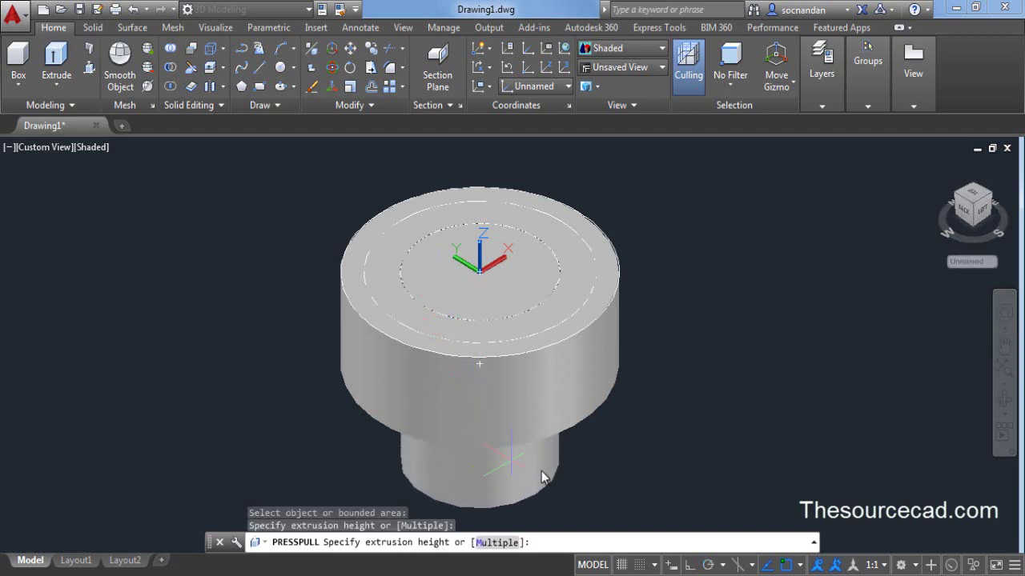
left_click(687, 491)
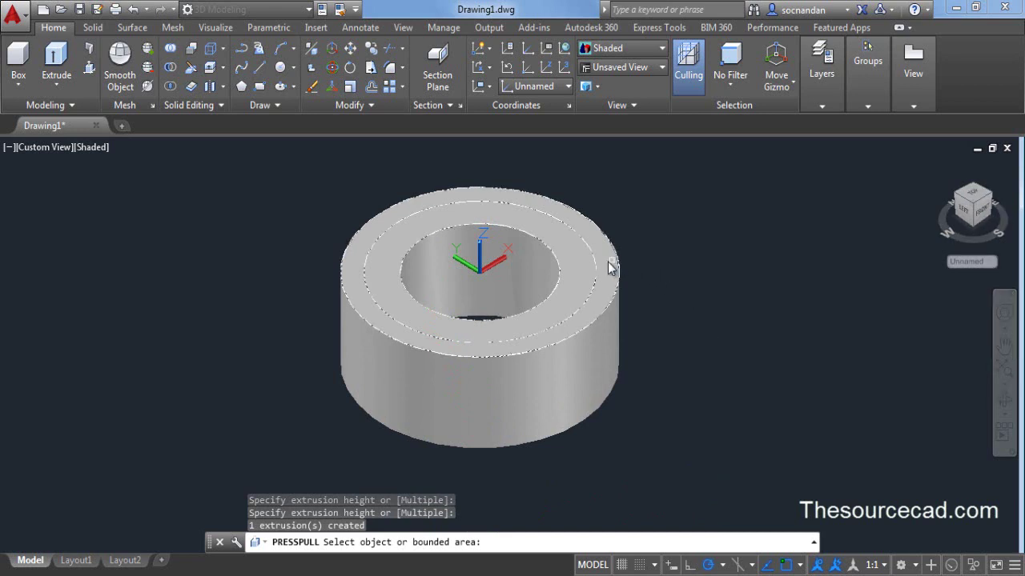
left_click(577, 261)
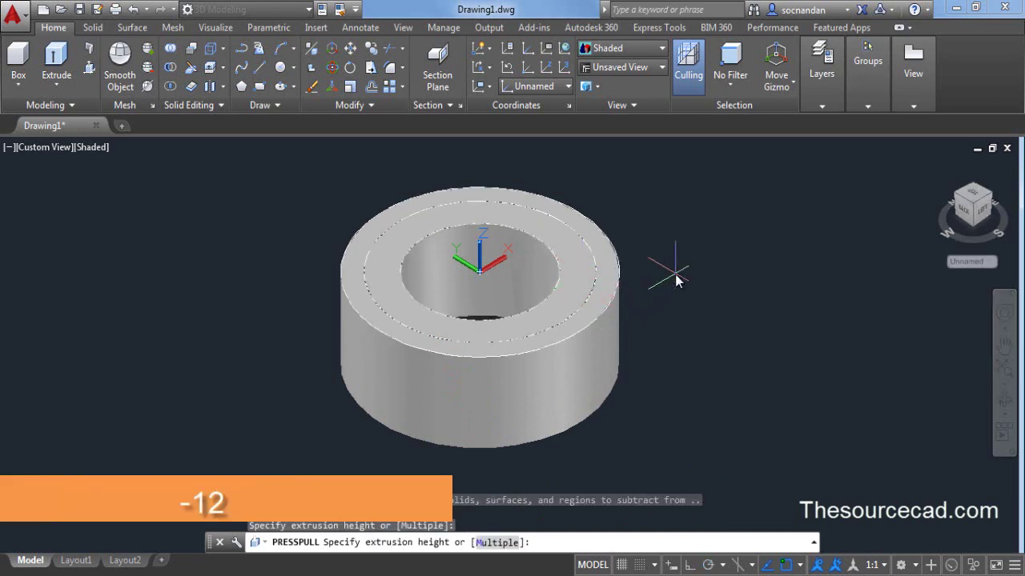
type("-12")
key("Return")
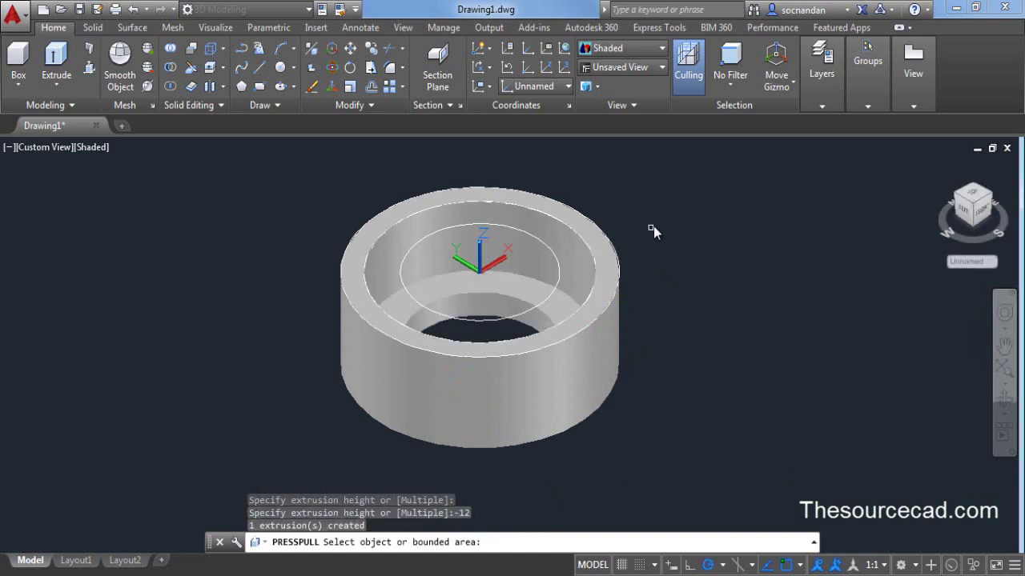
key("Return")
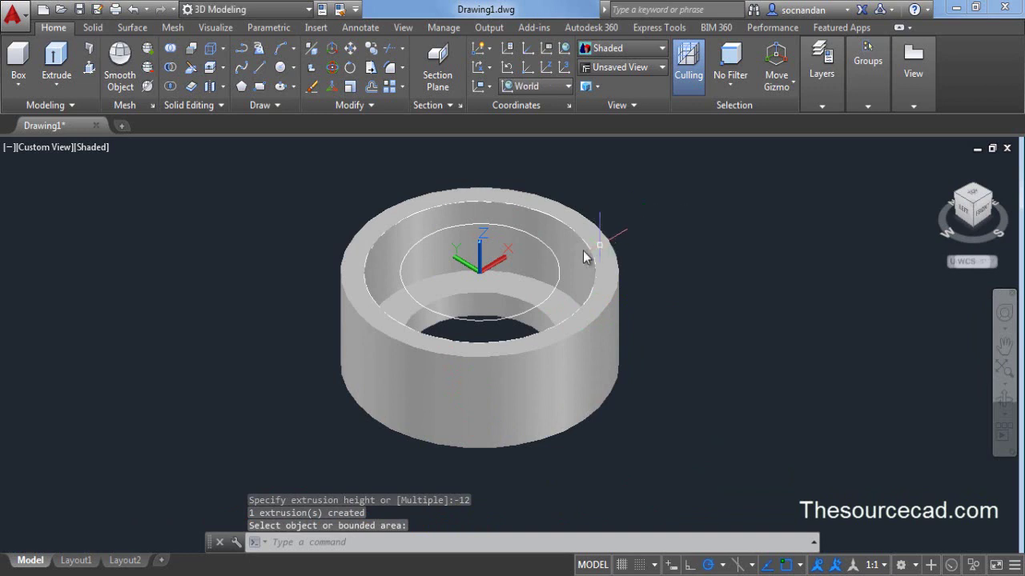
- Erase the leftover inner circle on the ring's top
left_click(548, 249)
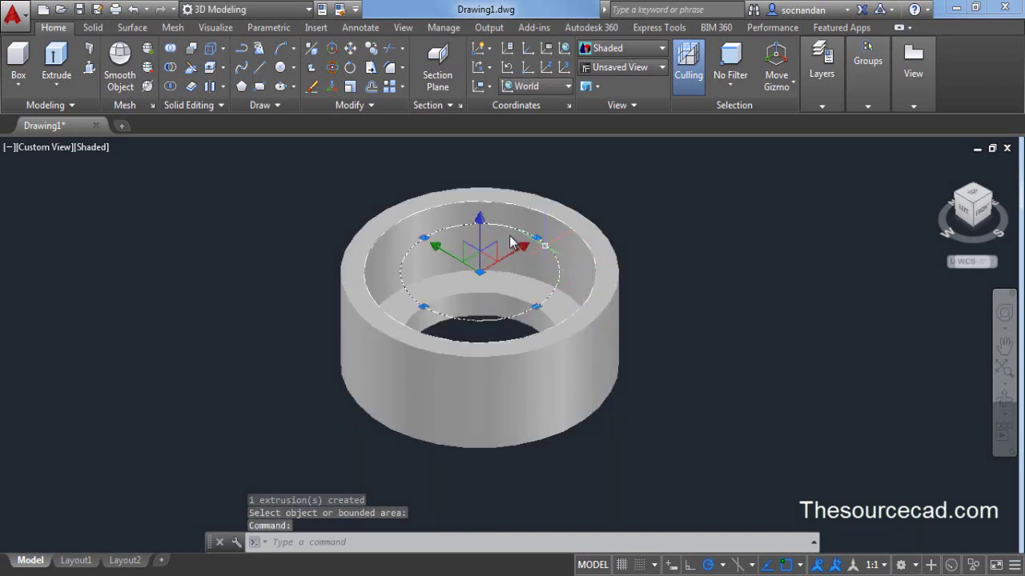
right_click(625, 224)
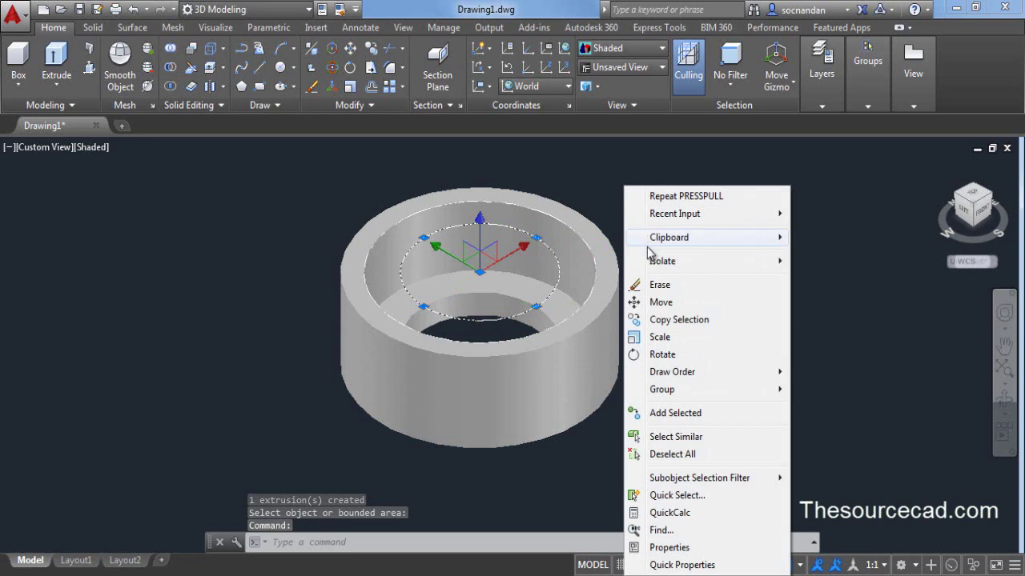
left_click(658, 286)
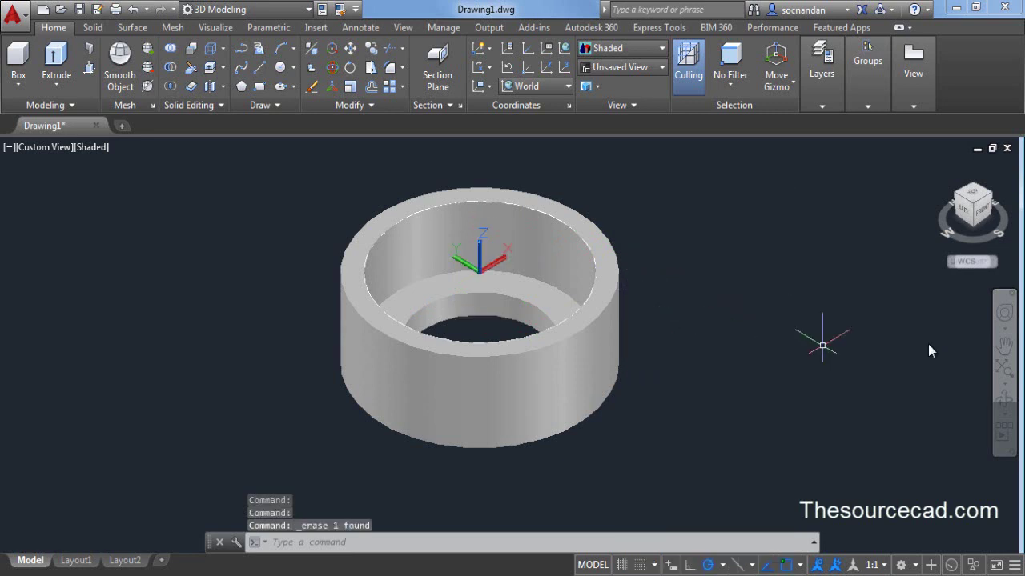
left_click(1004, 413)
left_click(952, 444)
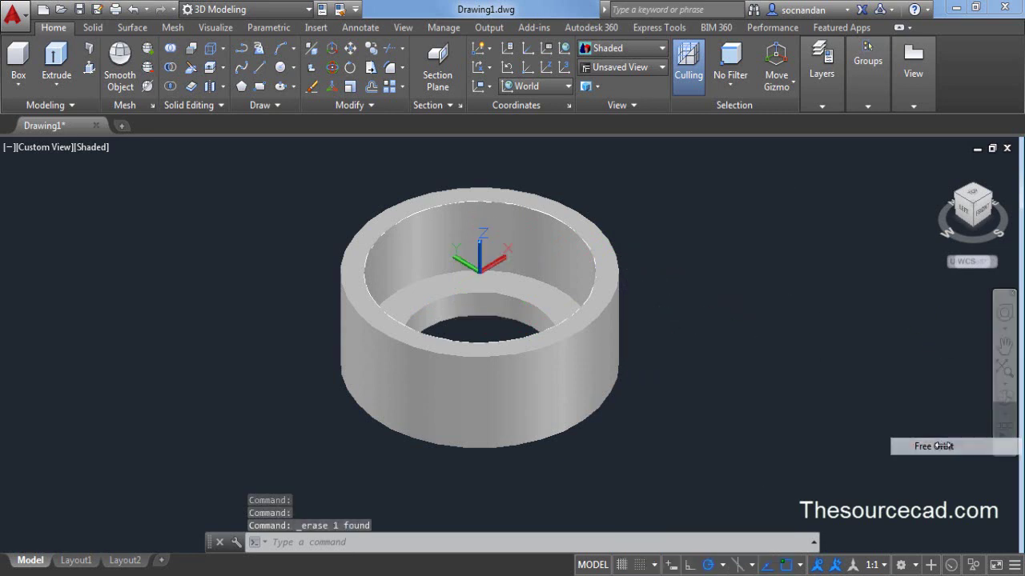
- Fillet the ring's outer bottom edge with radius 2
left_click_drag(450, 334, 505, 230)
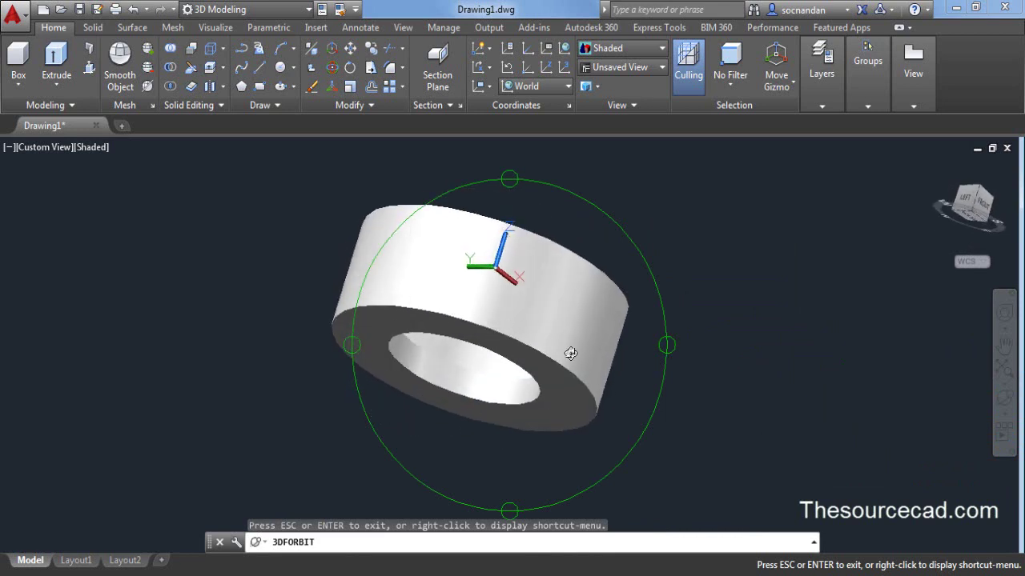
key("Escape")
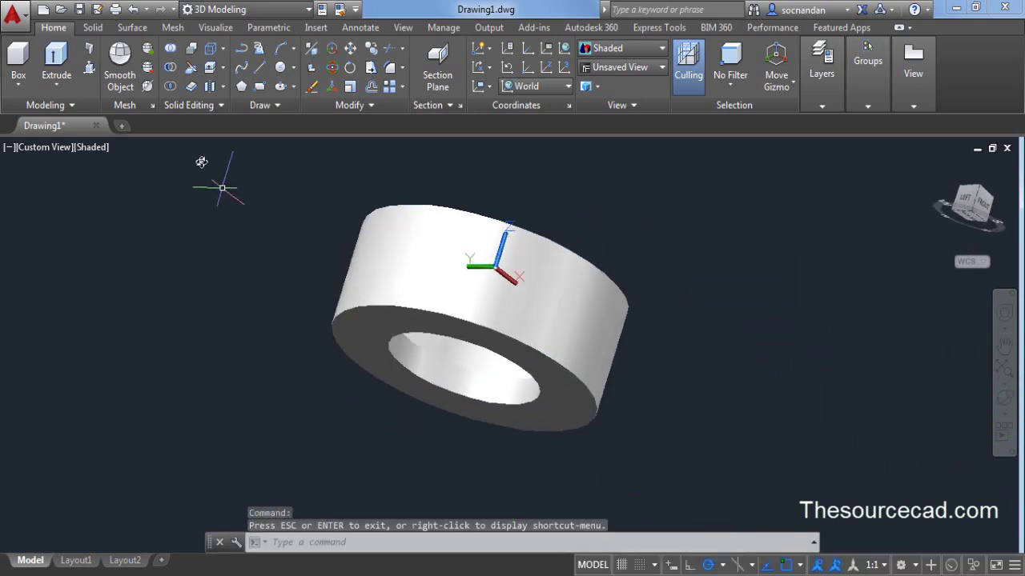
left_click(97, 30)
left_click(540, 64)
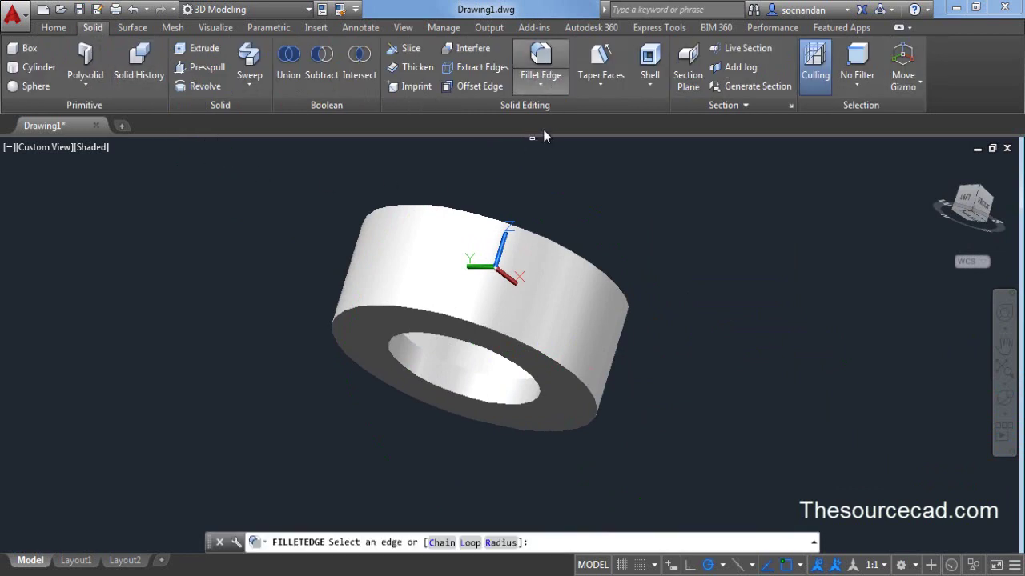
left_click(500, 543)
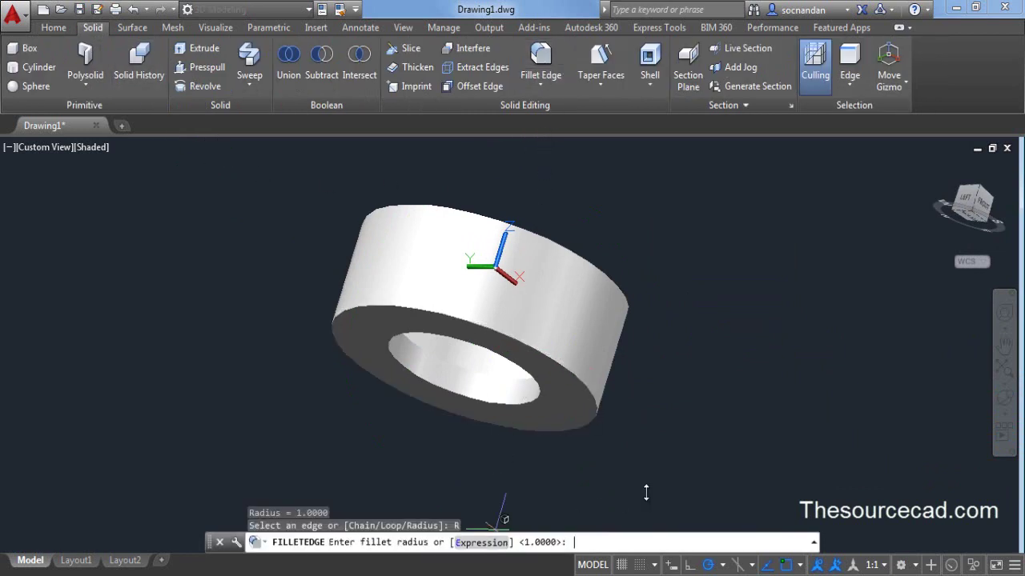
type("2")
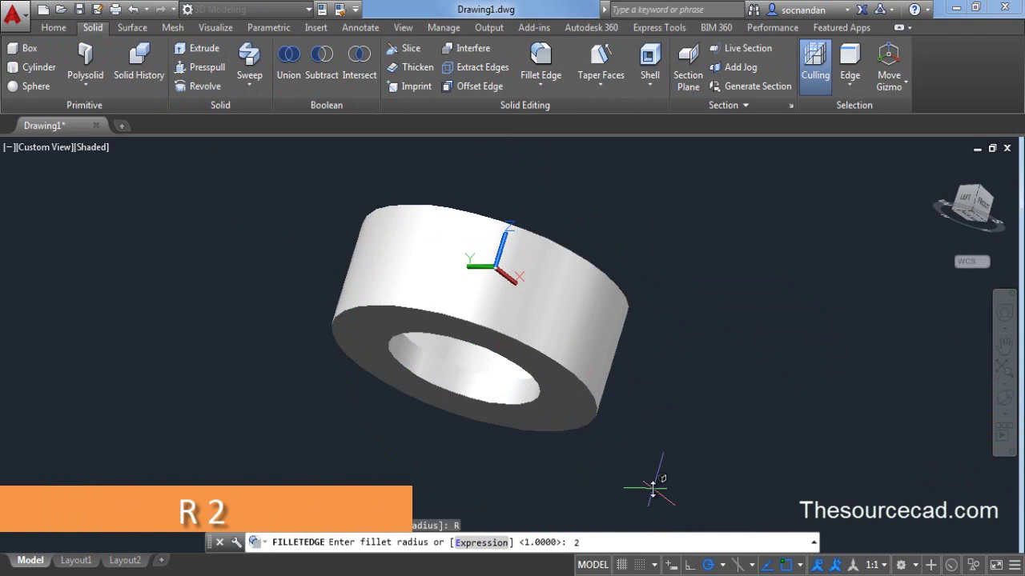
key("Return")
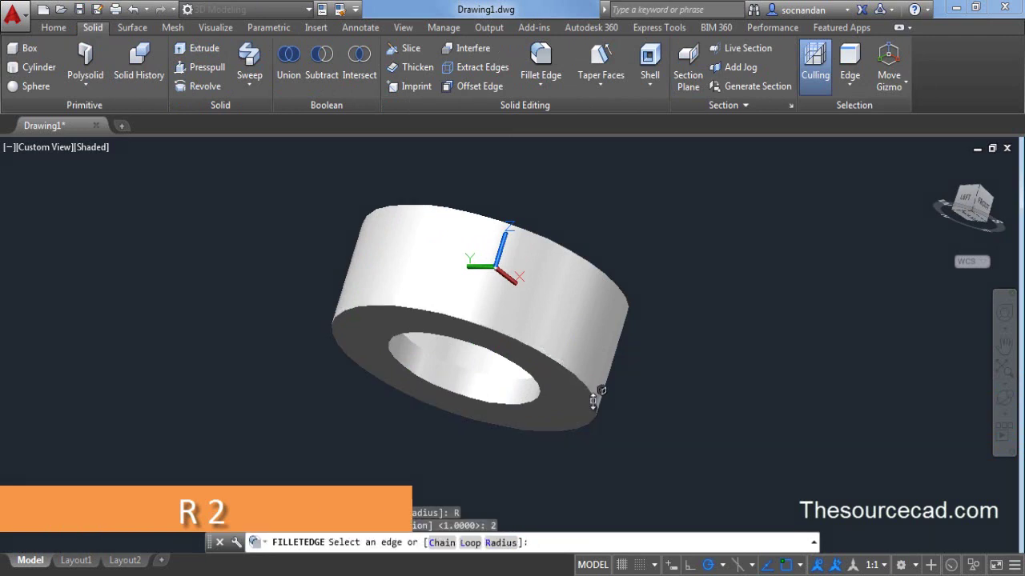
left_click(596, 403)
key("Return")
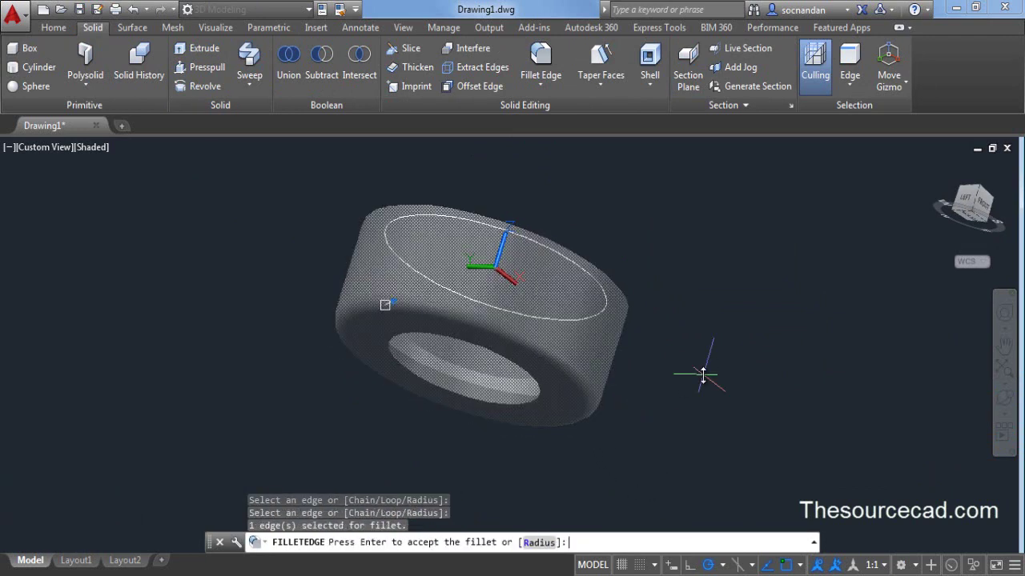
key("Return")
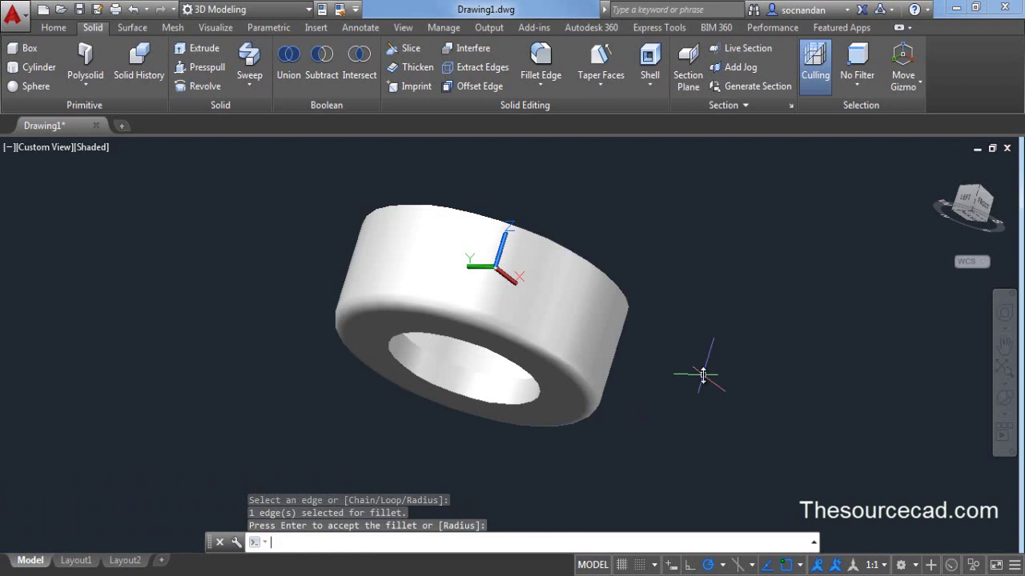
left_click(1002, 397)
left_click_drag(555, 223, 498, 362)
key("Escape")
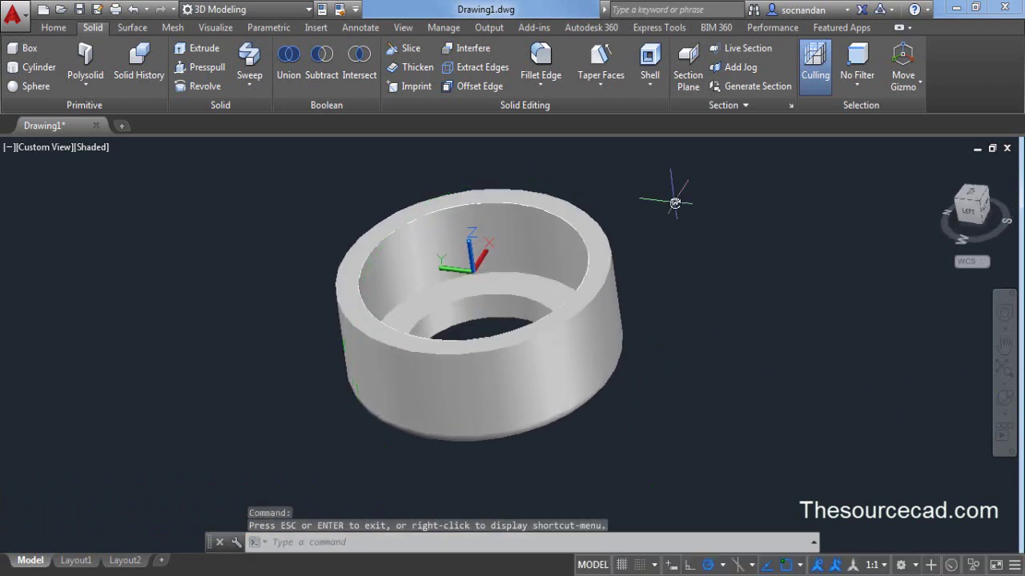
- Switch to a north-up top view and hide the ring solid
left_click(974, 202)
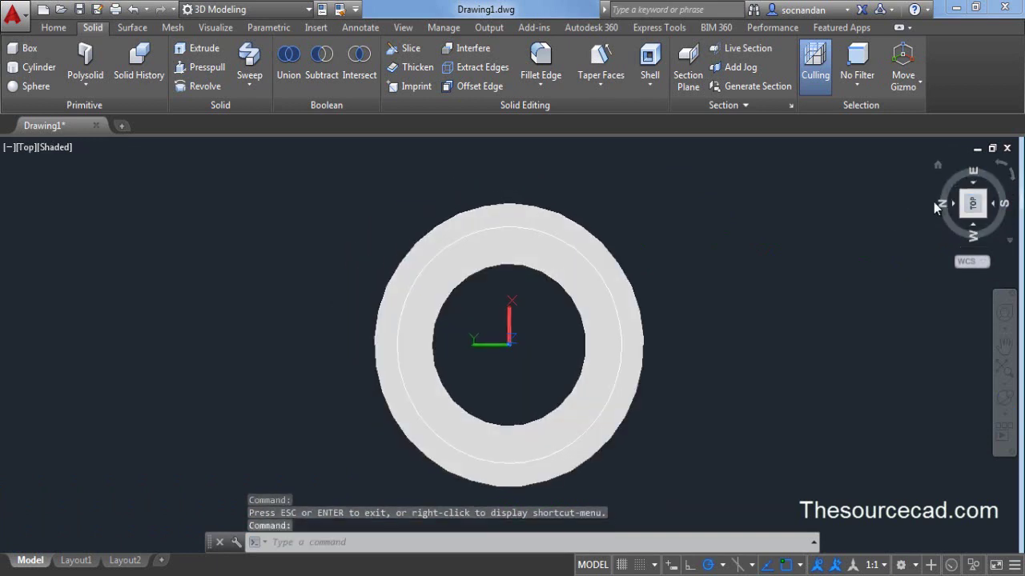
left_click(1010, 174)
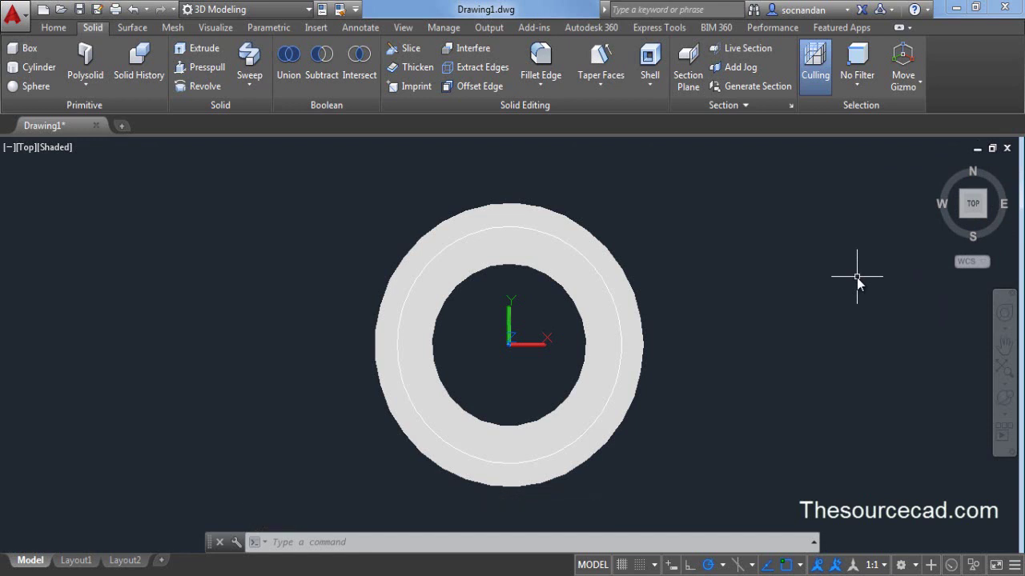
left_click(974, 566)
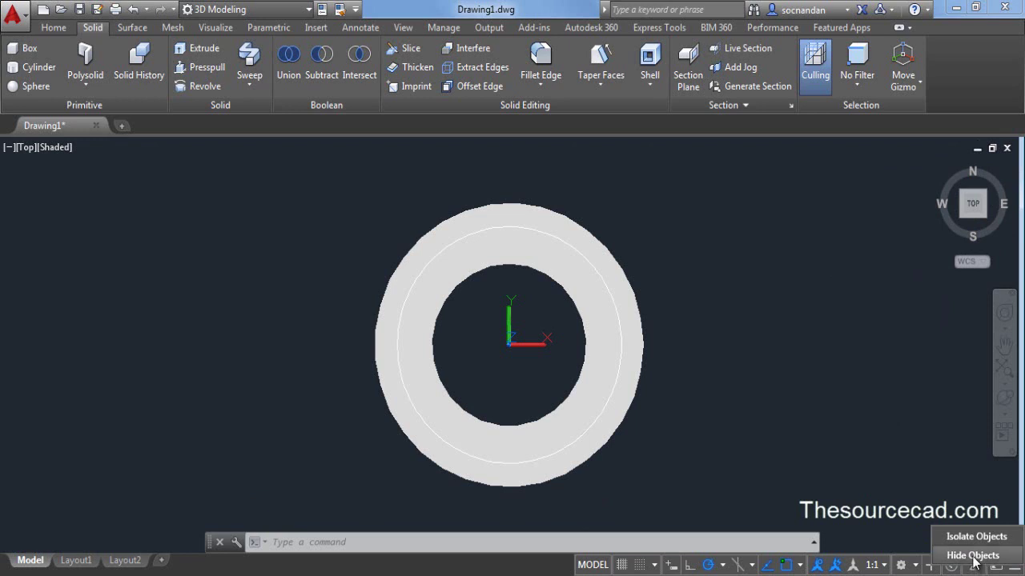
left_click(973, 555)
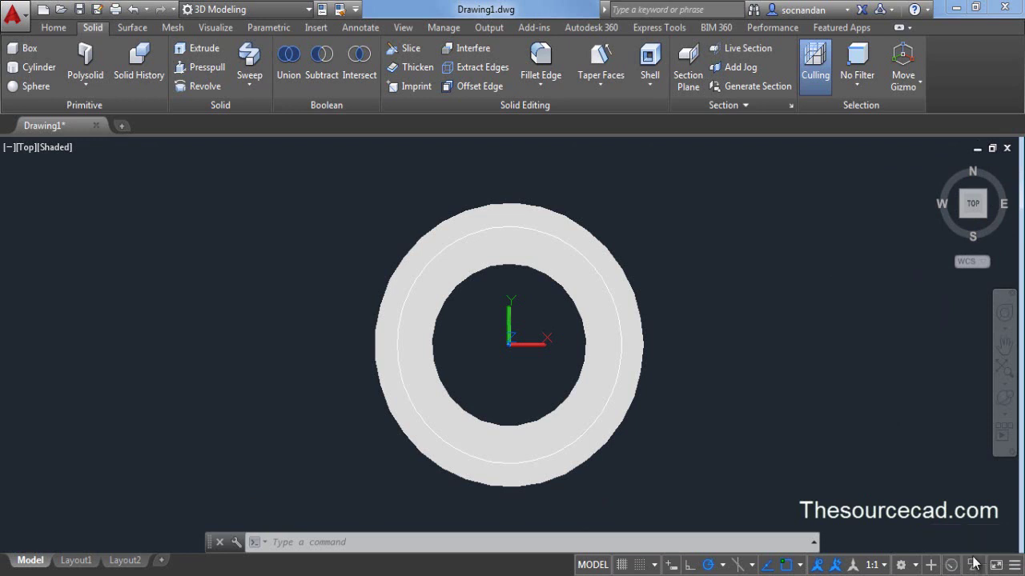
left_click(630, 305)
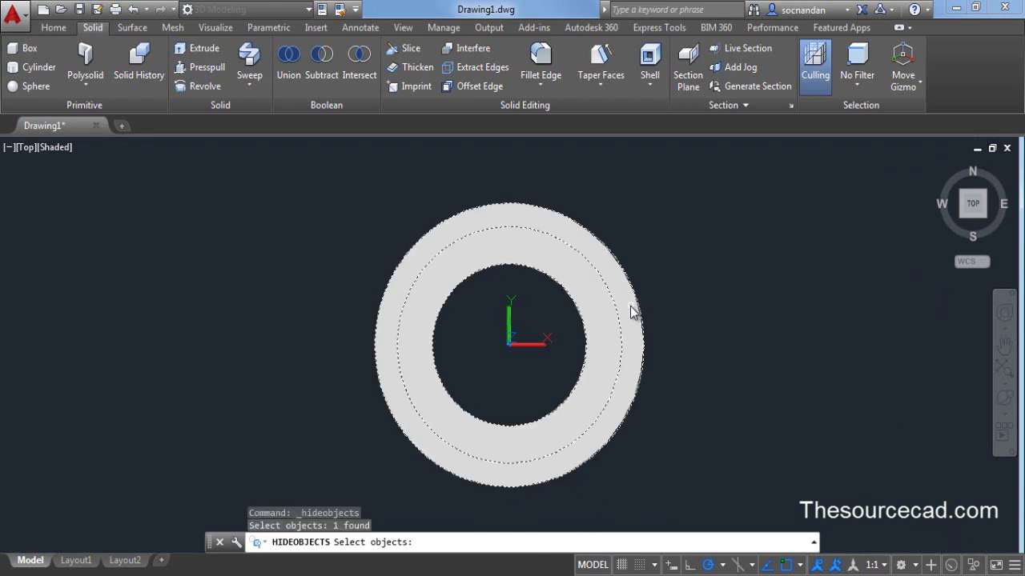
key("Return")
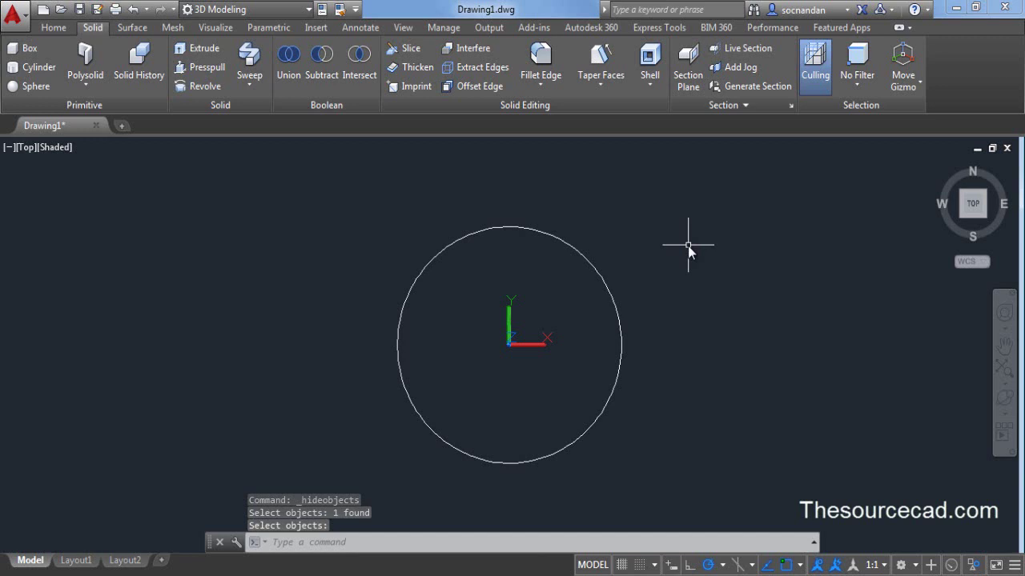
- Draw a diameter-48 circle at the origin and delete the diameter-35 circle
left_click(56, 28)
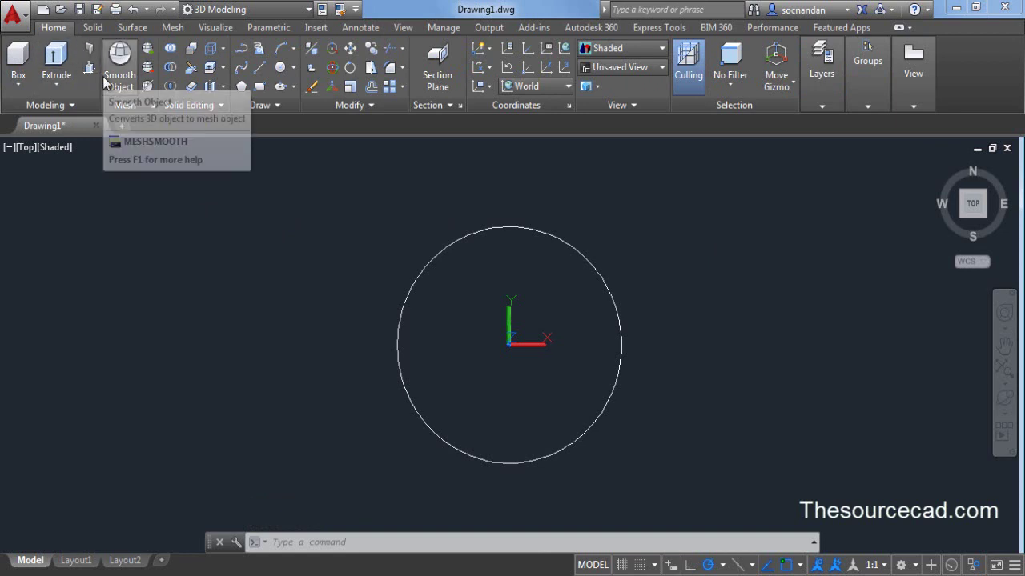
left_click(280, 68)
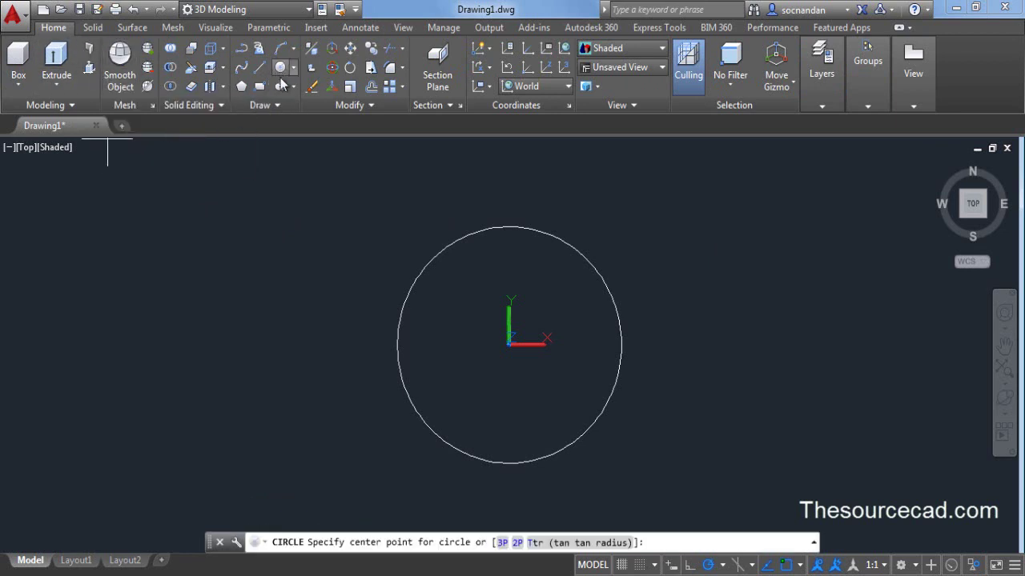
left_click(509, 345)
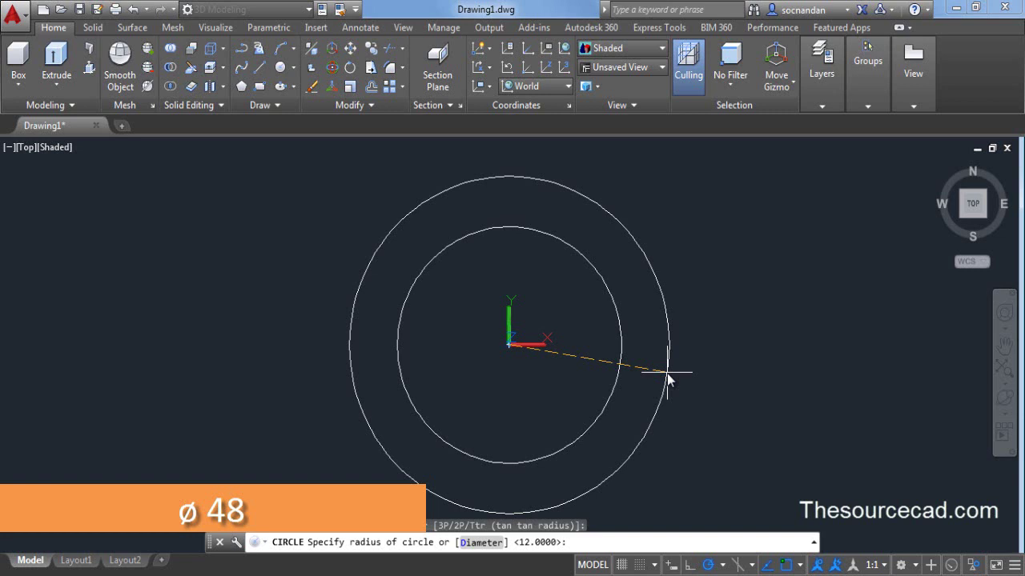
key("Return")
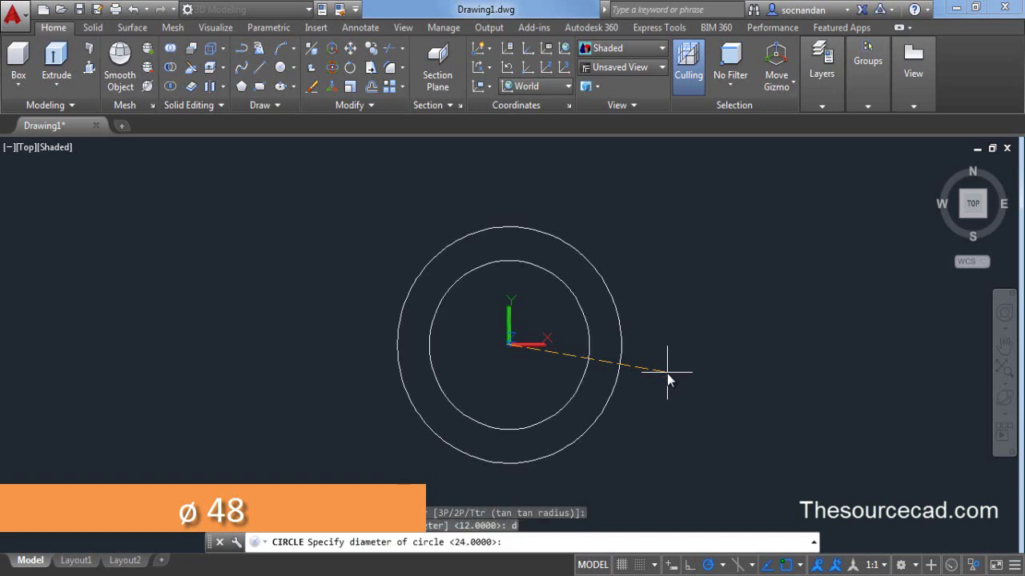
type("48")
key("Return")
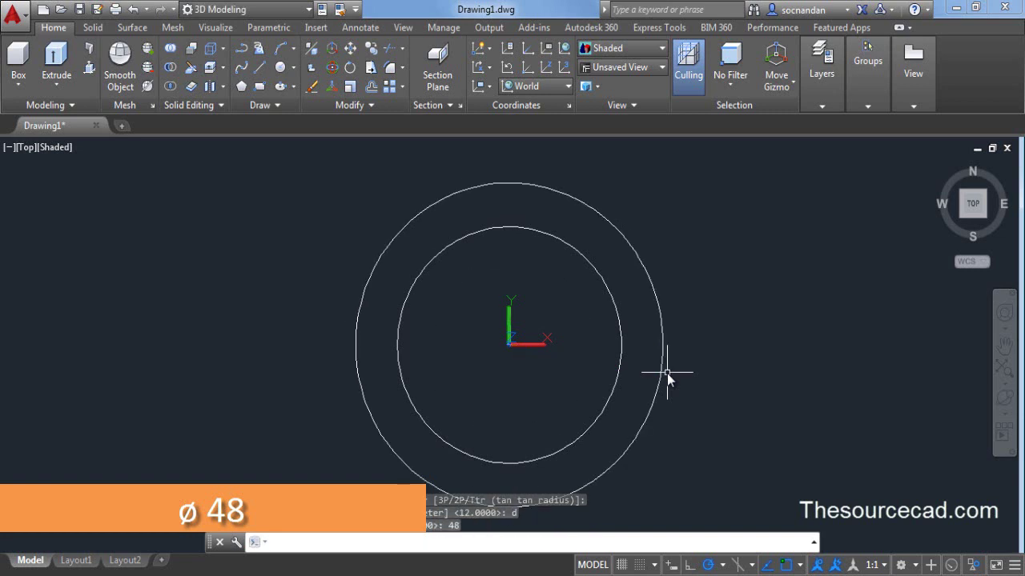
left_click(571, 245)
key("Delete")
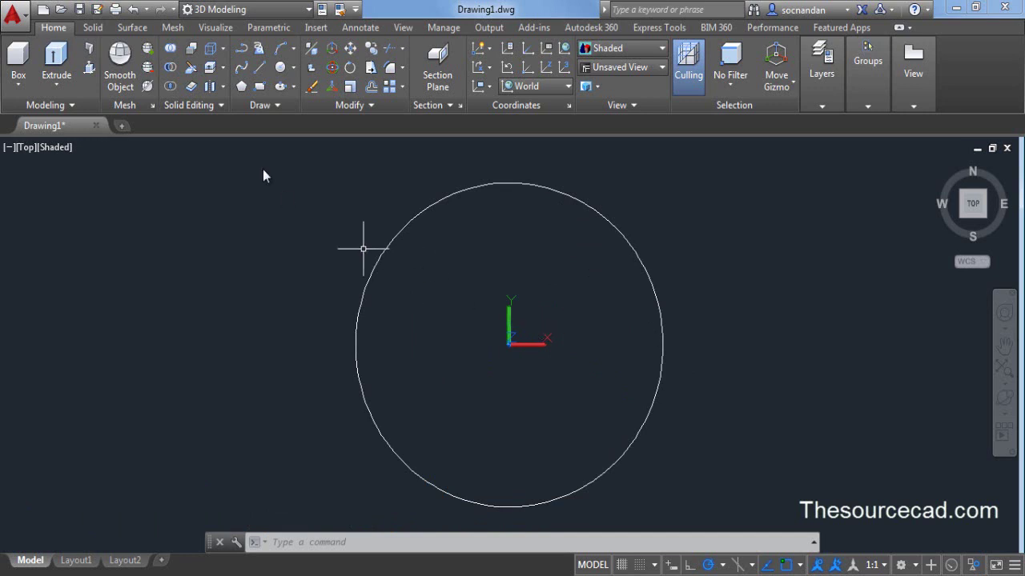
- Draw a diameter-42 circle at the origin inside the 48 circle
left_click(281, 69)
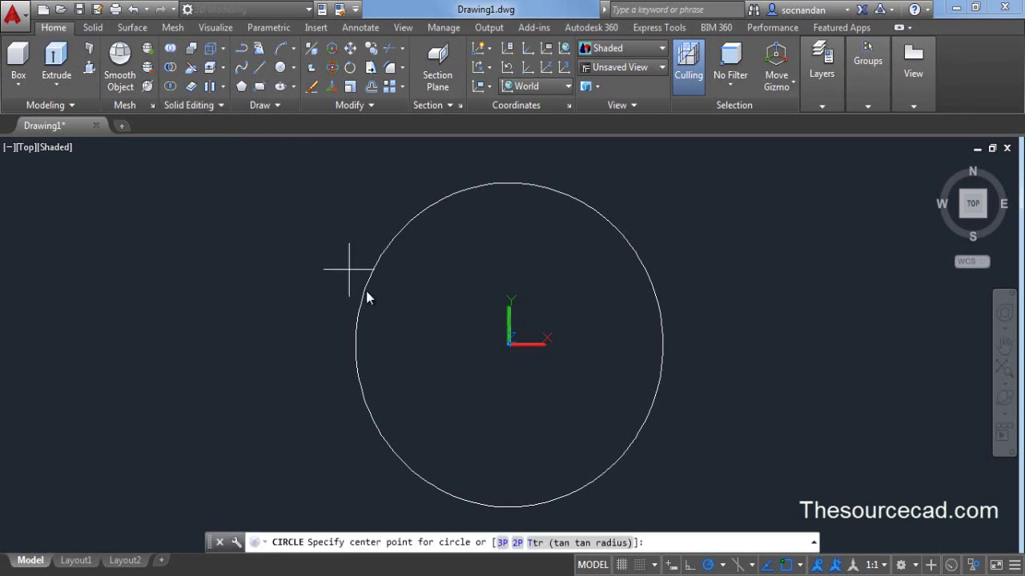
left_click(509, 345)
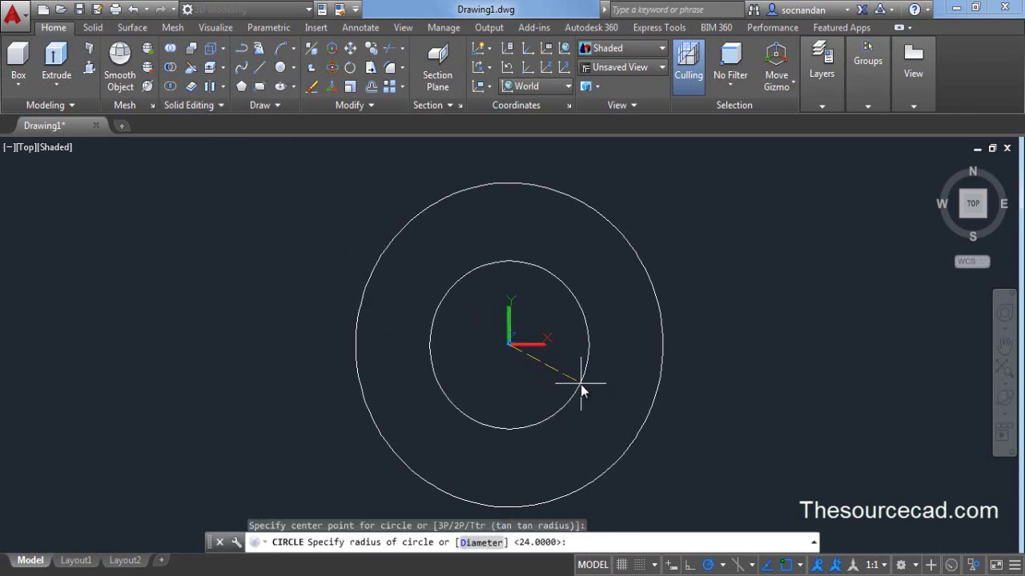
type("d")
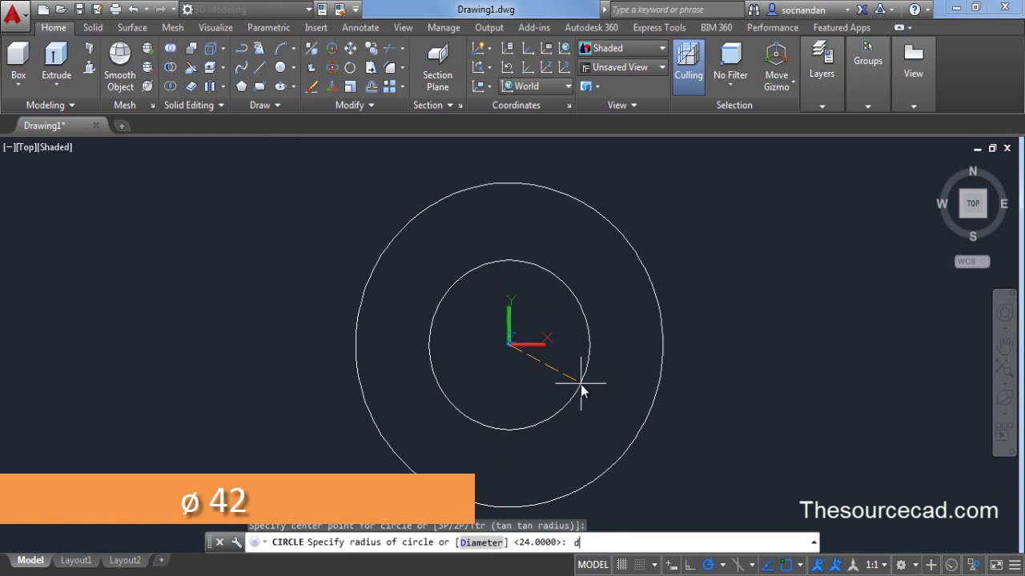
key("Return")
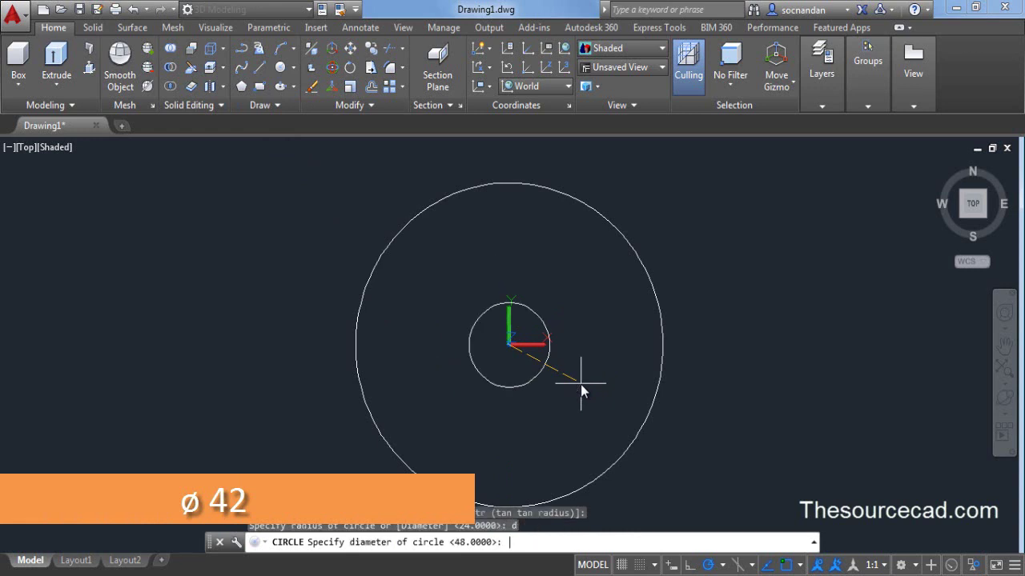
type("42")
key("Return")
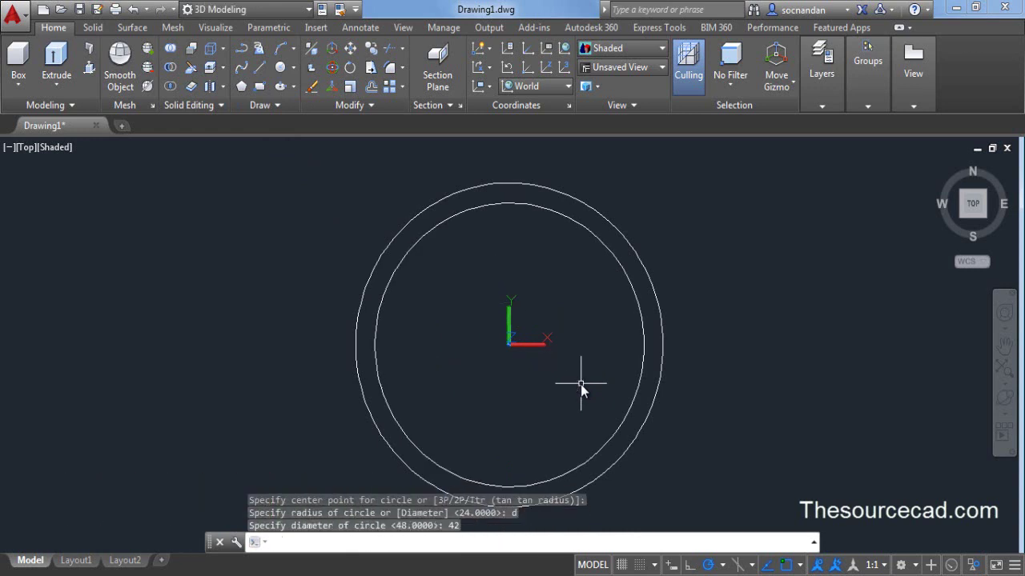
middle_click_drag(571, 337, 559, 318)
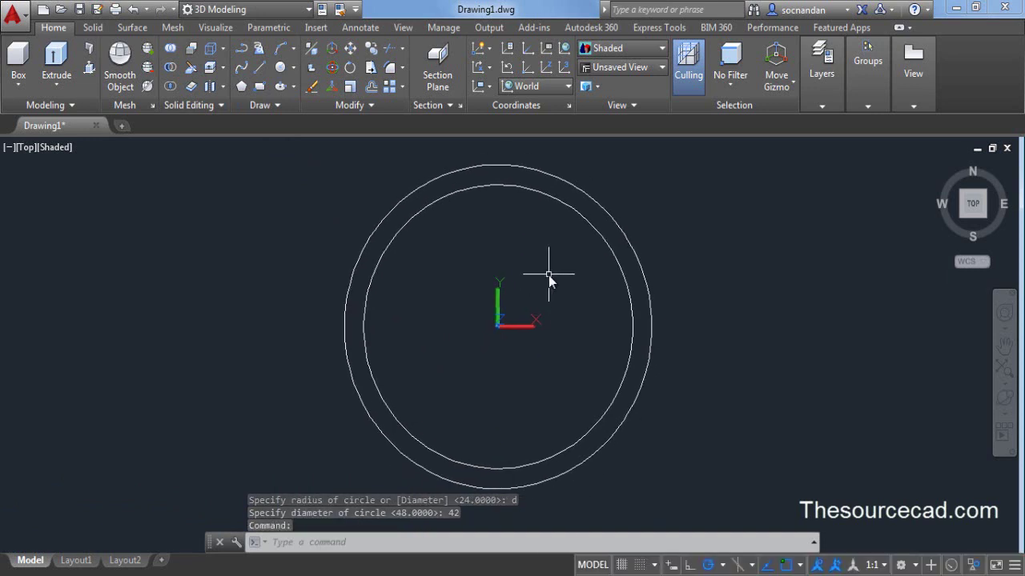
middle_click_drag(548, 275, 545, 298)
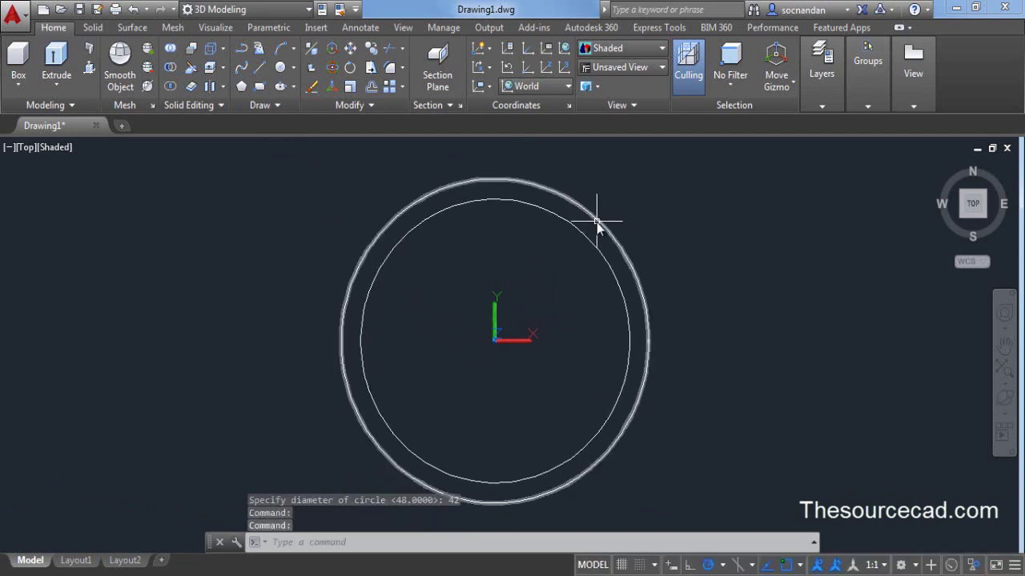
mouse_move(596, 227)
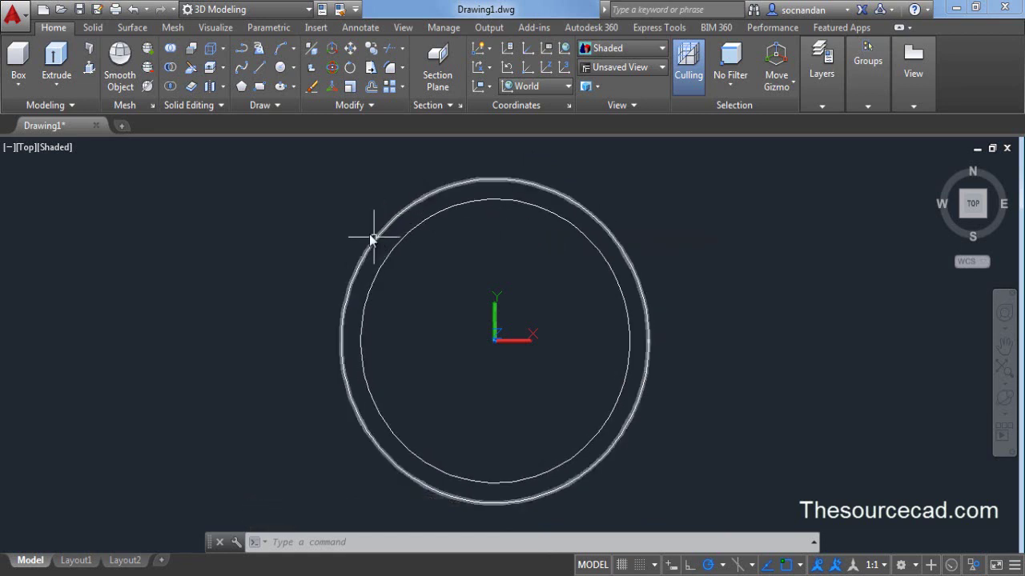
- Measure the outer diameter-48 circle at 6-unit intervals, placing points along it
left_click(275, 108)
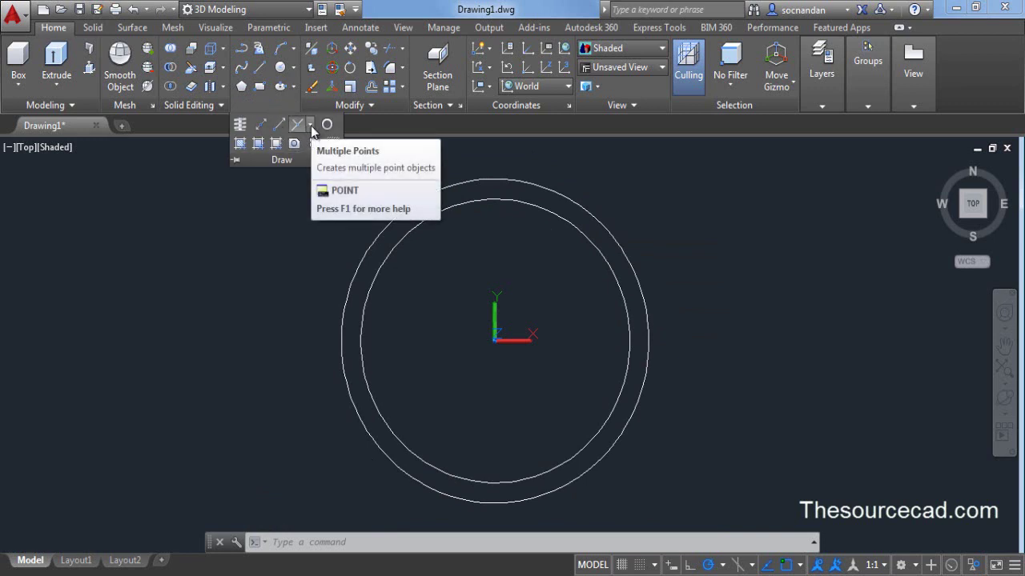
left_click(311, 126)
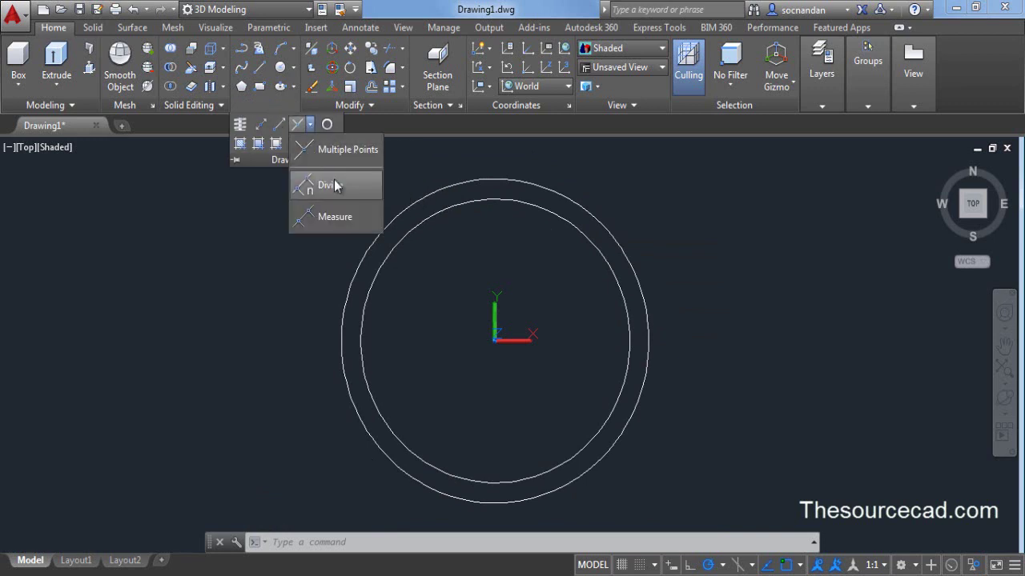
left_click(350, 219)
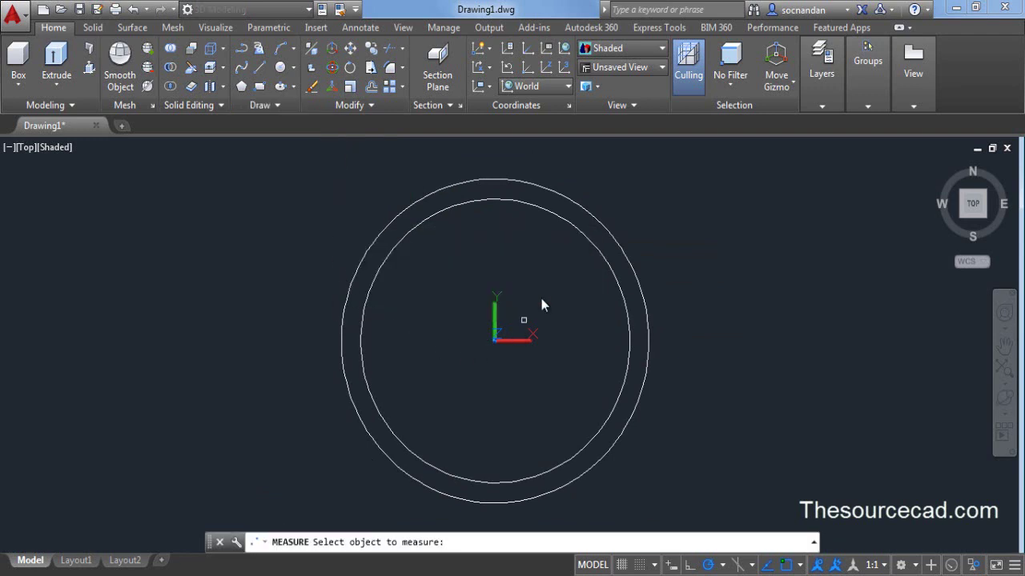
left_click(571, 201)
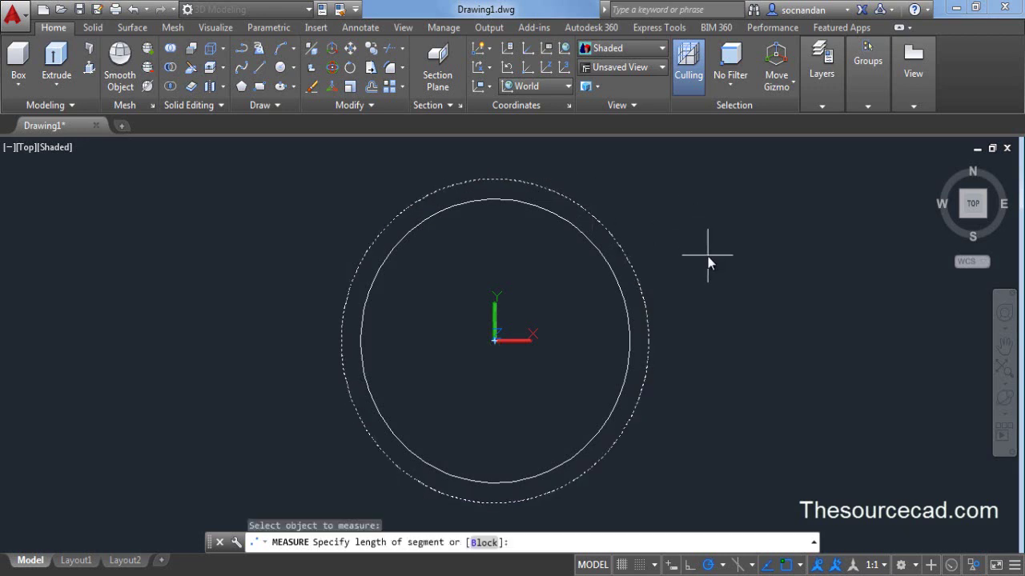
type("6")
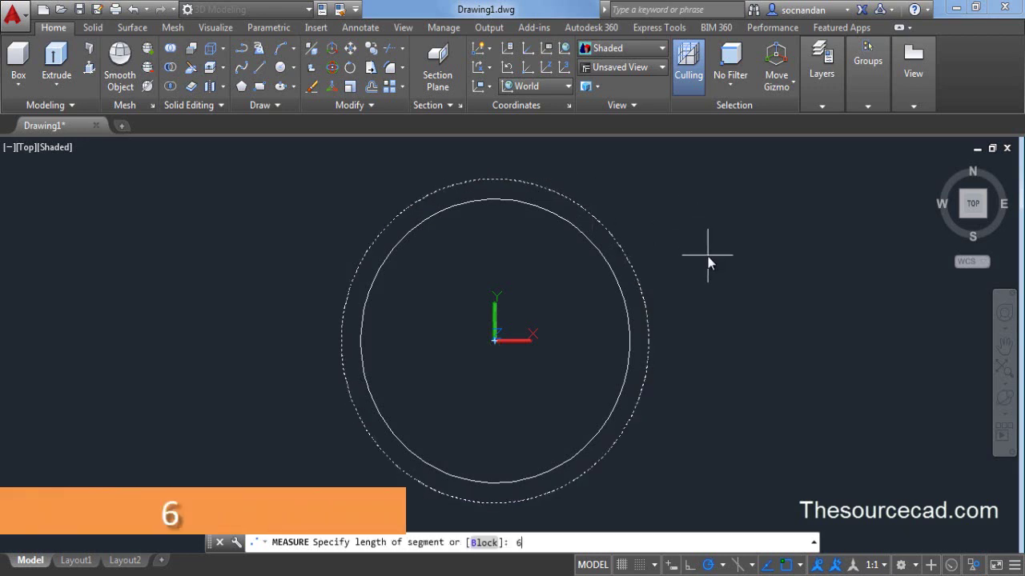
key("Return")
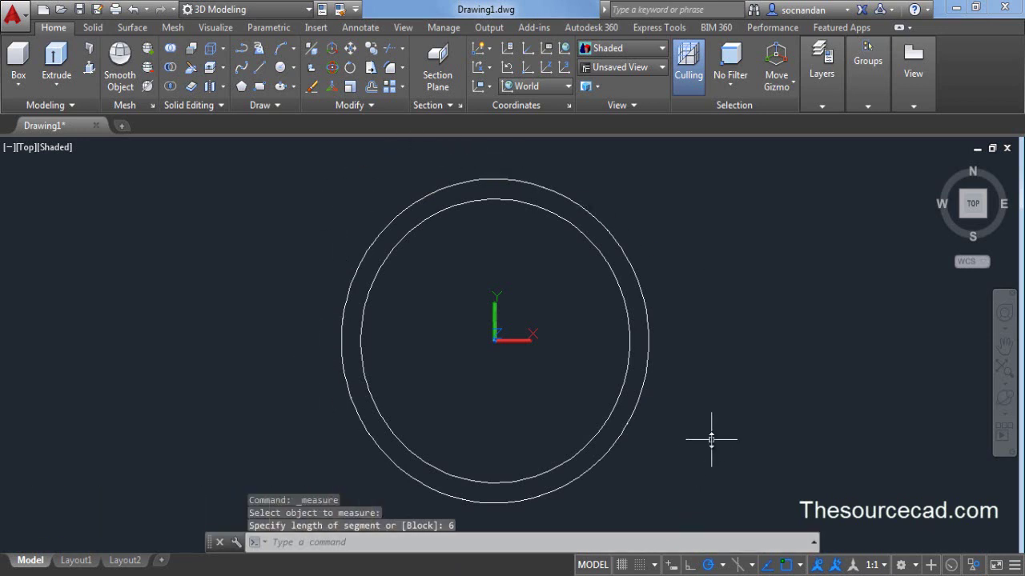
- Set the point style to X markers with PTYPE so the measured points show as crosses
type("PTYPE")
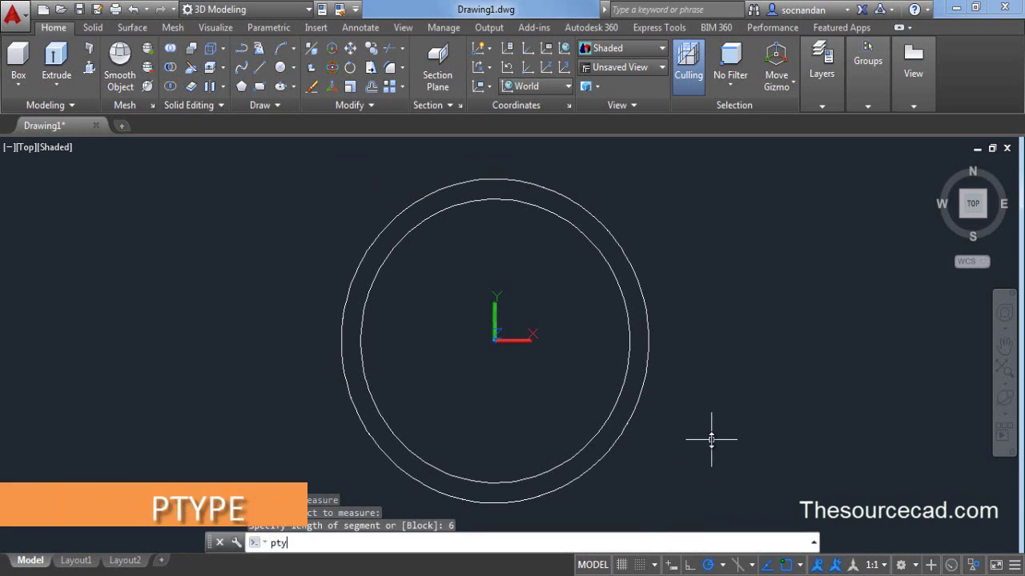
key("Return")
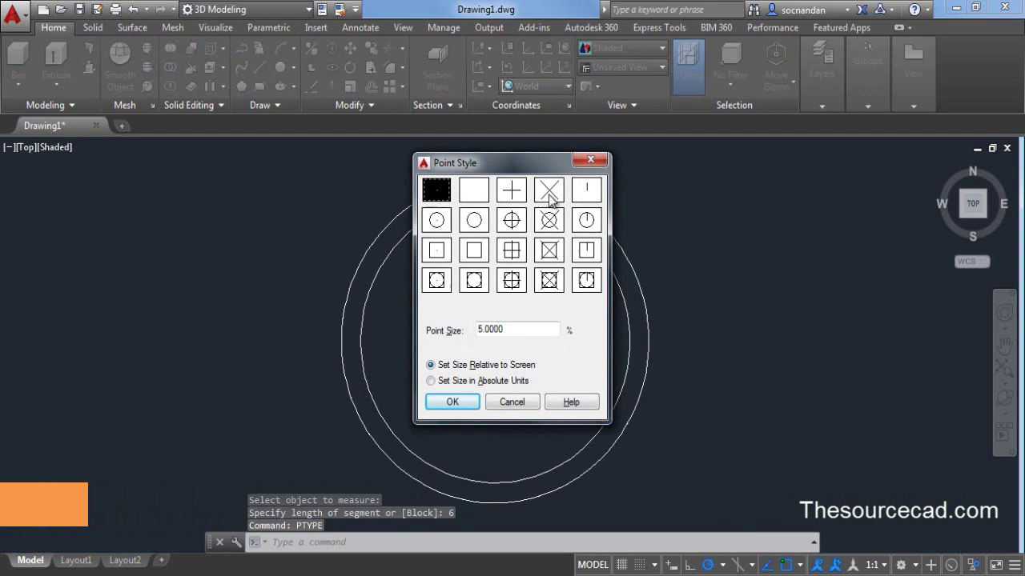
left_click(549, 192)
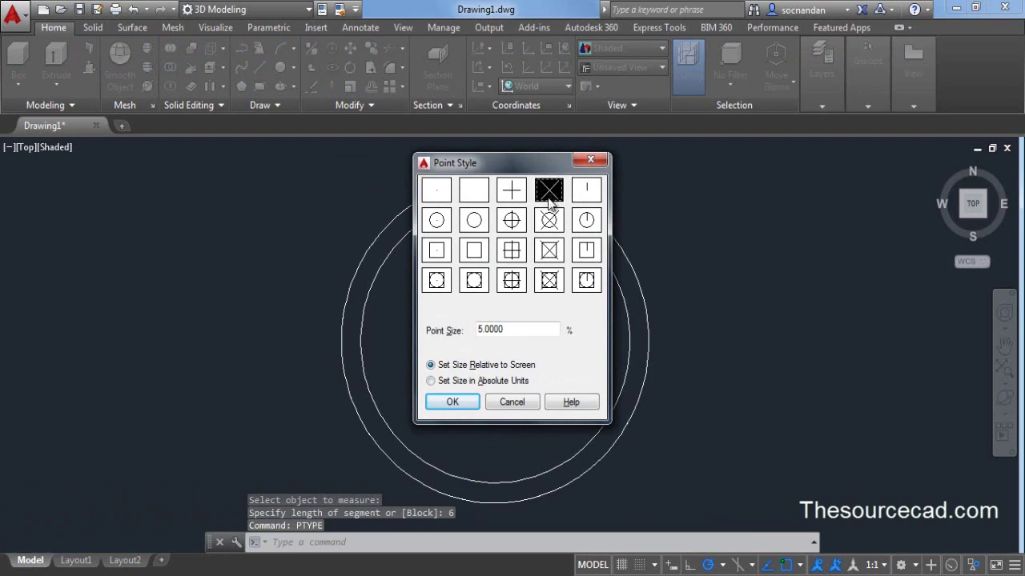
left_click(456, 402)
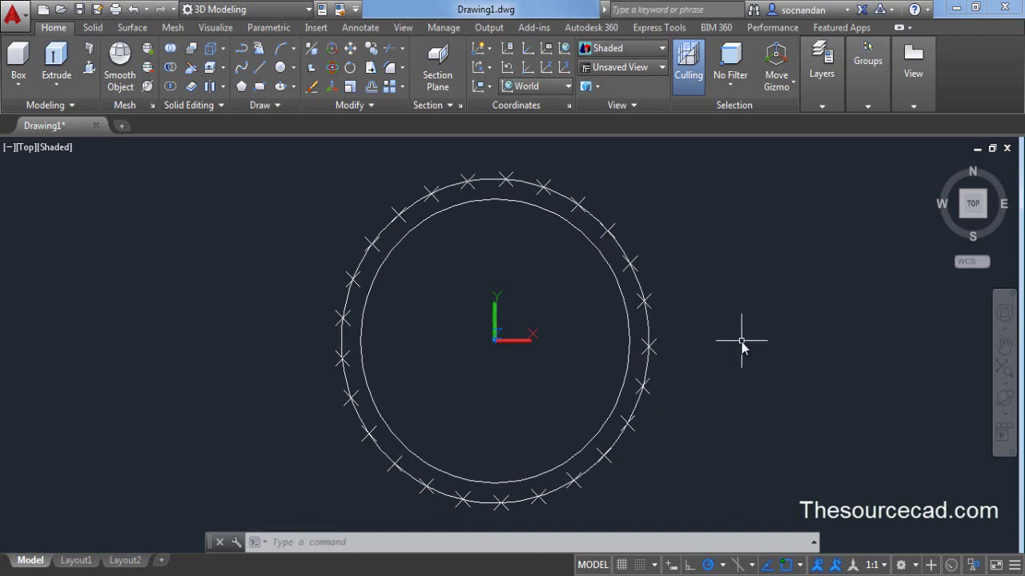
- Draw two lines from the circle centre to two neighbouring X points, forming a narrow wedge
left_click(260, 69)
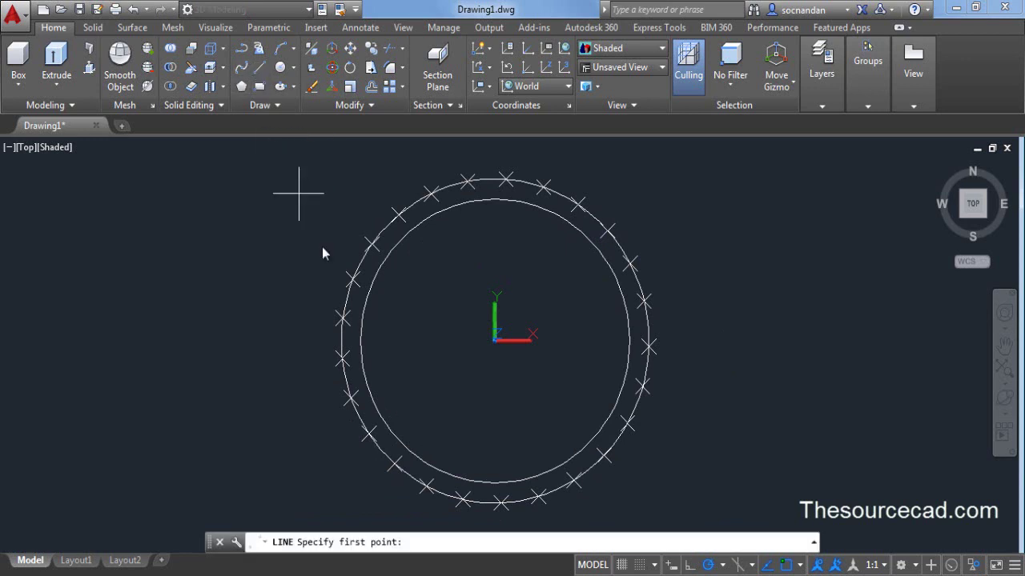
left_click(494, 341)
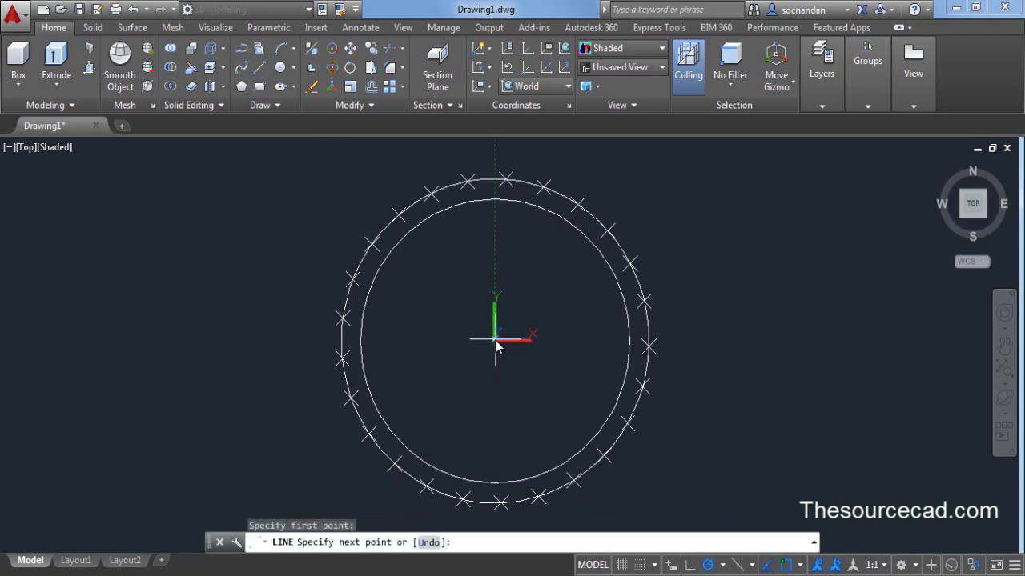
left_click(539, 195)
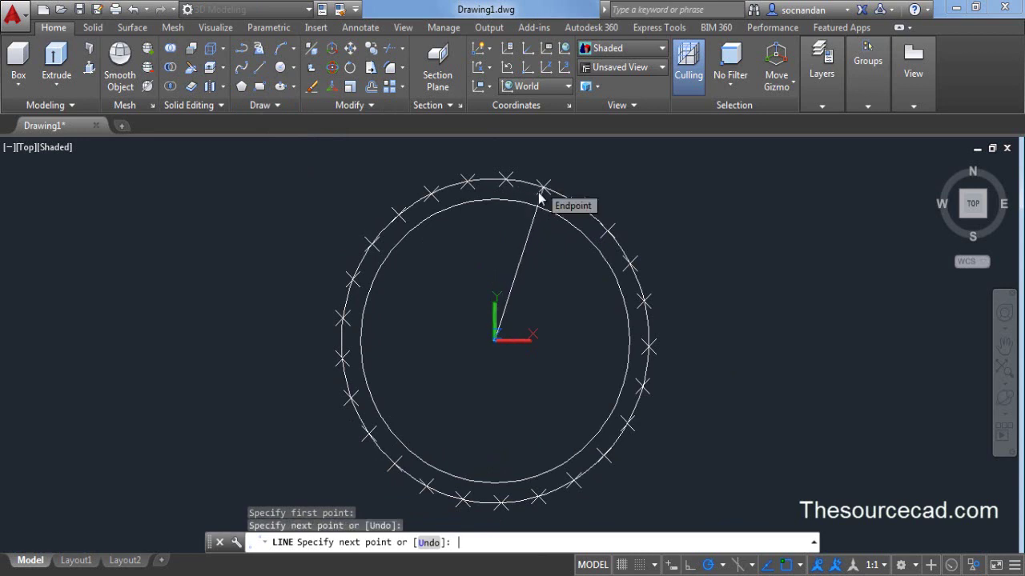
key("Return")
key("Return")
left_click(494, 341)
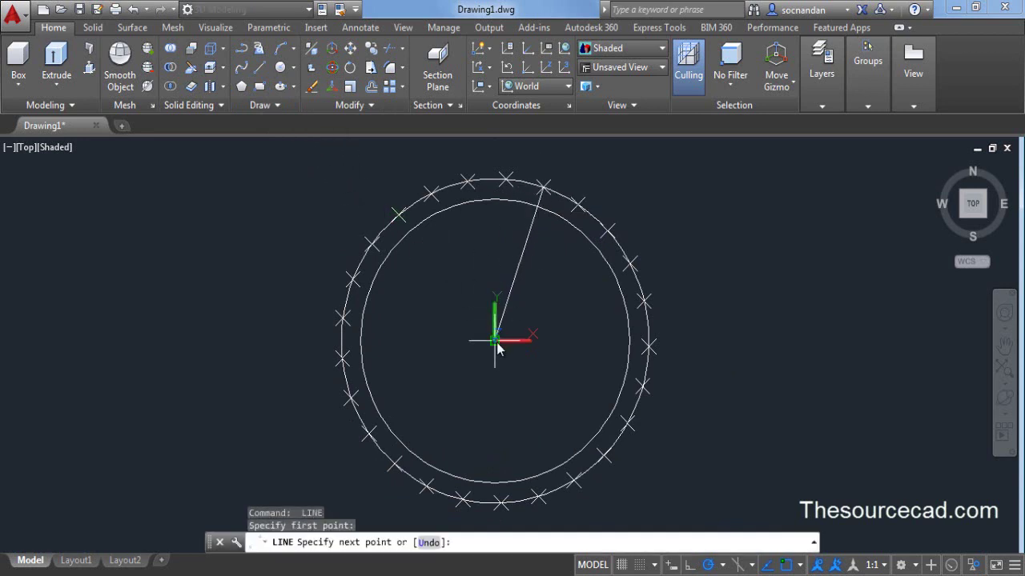
left_click(577, 204)
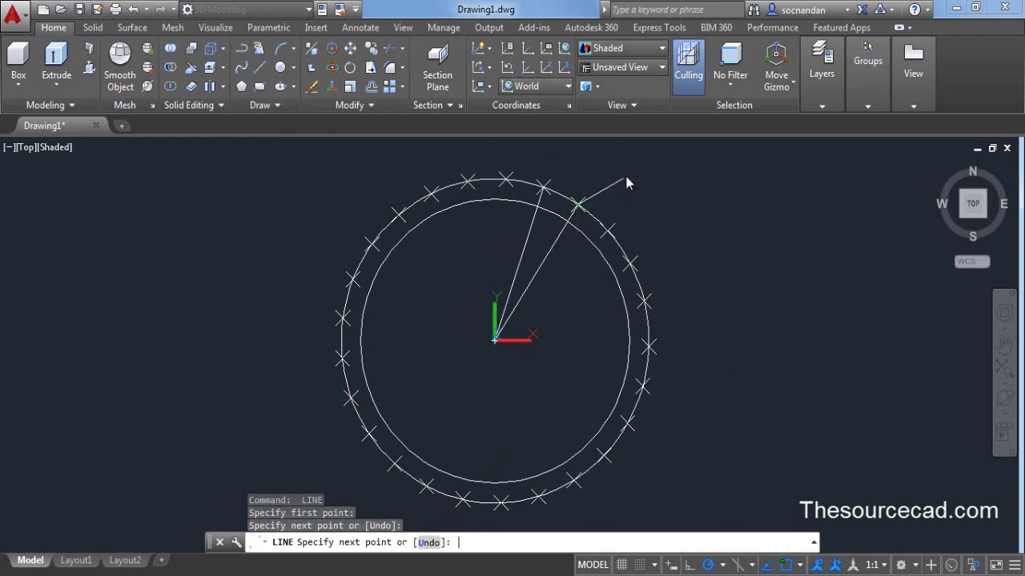
key("Return")
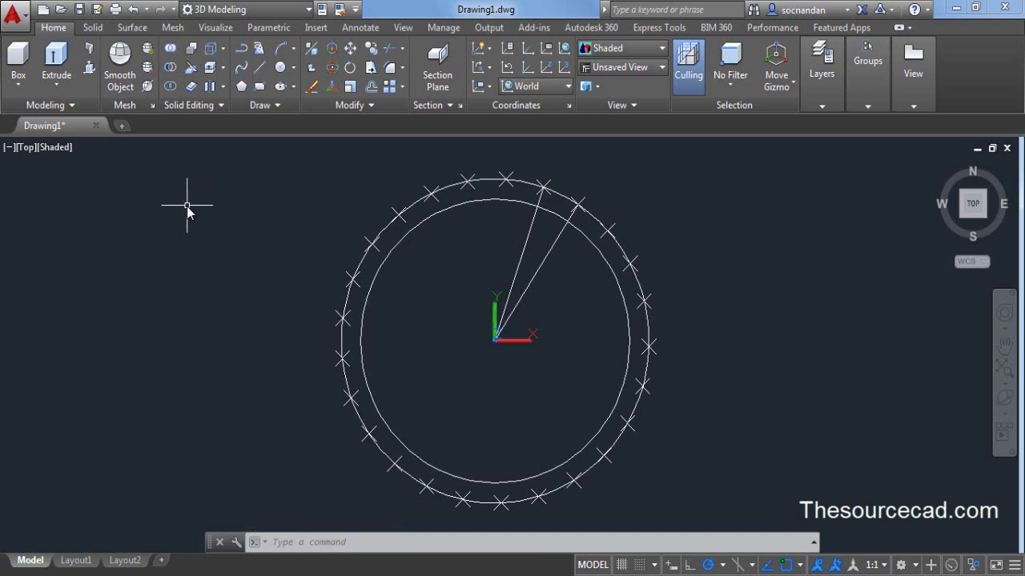
- Erase all 25 X points, leaving both circles and the two wedge lines
left_click(339, 152)
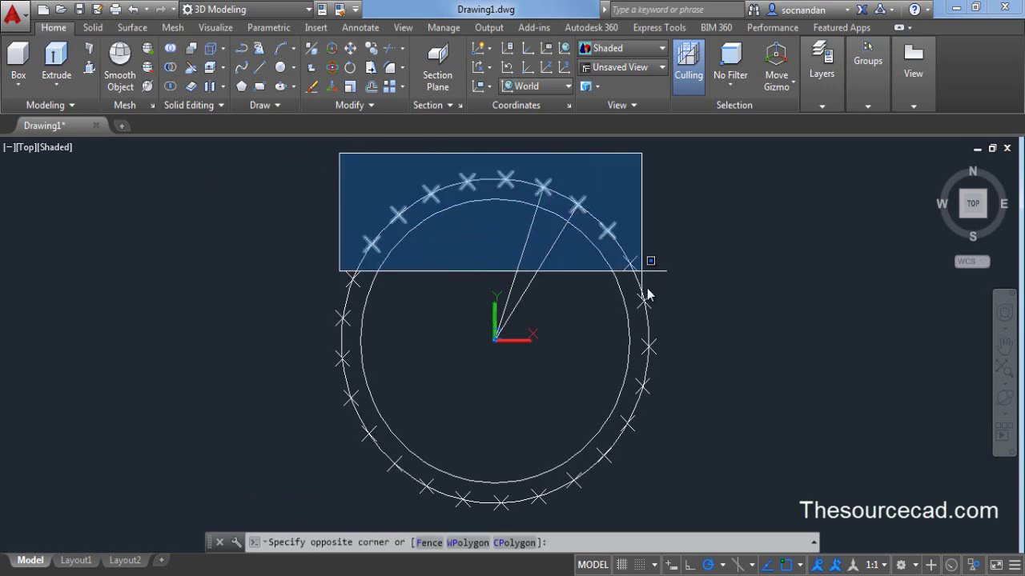
left_click(665, 413)
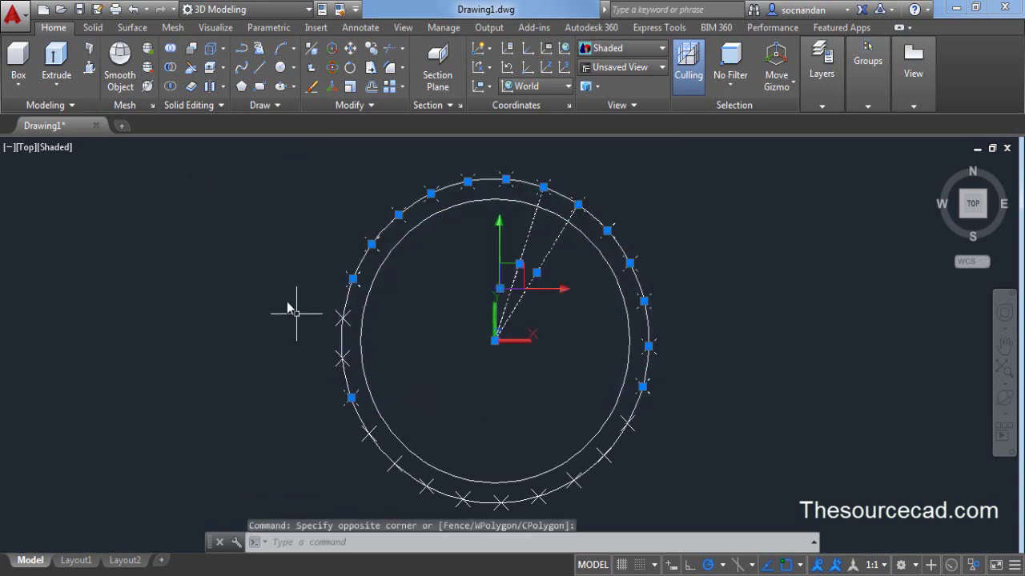
left_click(280, 283)
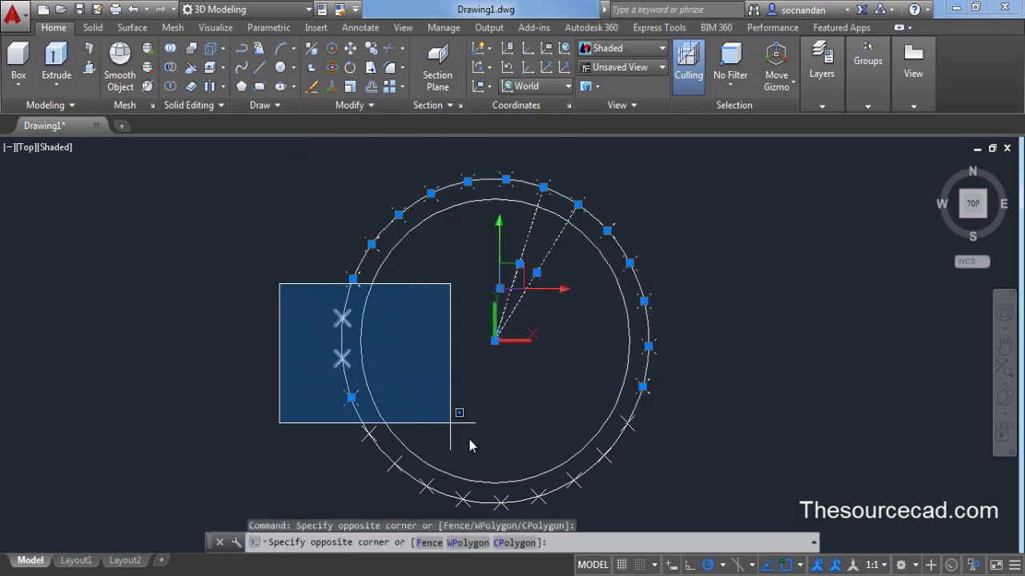
left_click(696, 509)
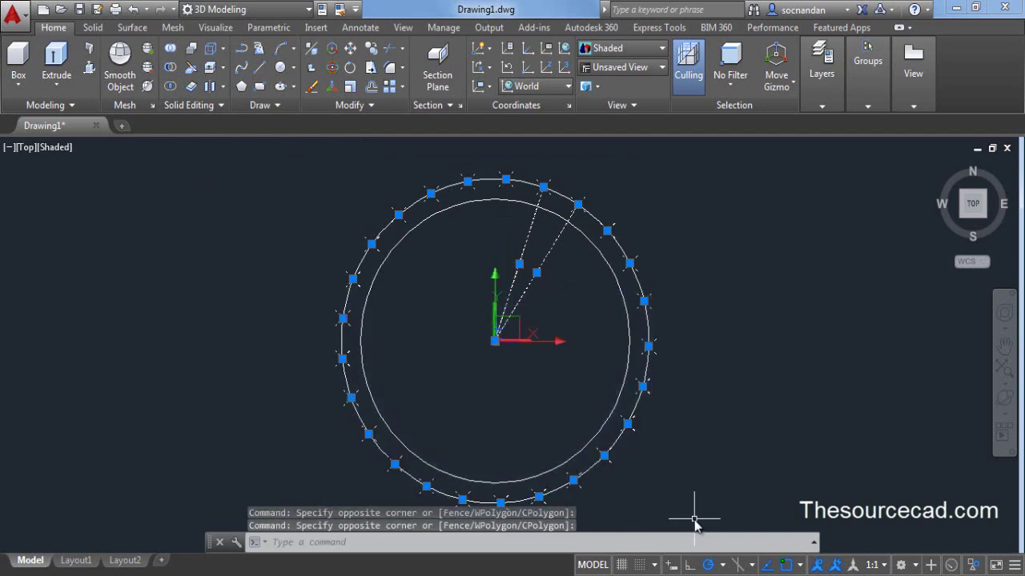
left_click(531, 230, "shift")
left_click(558, 236, "shift")
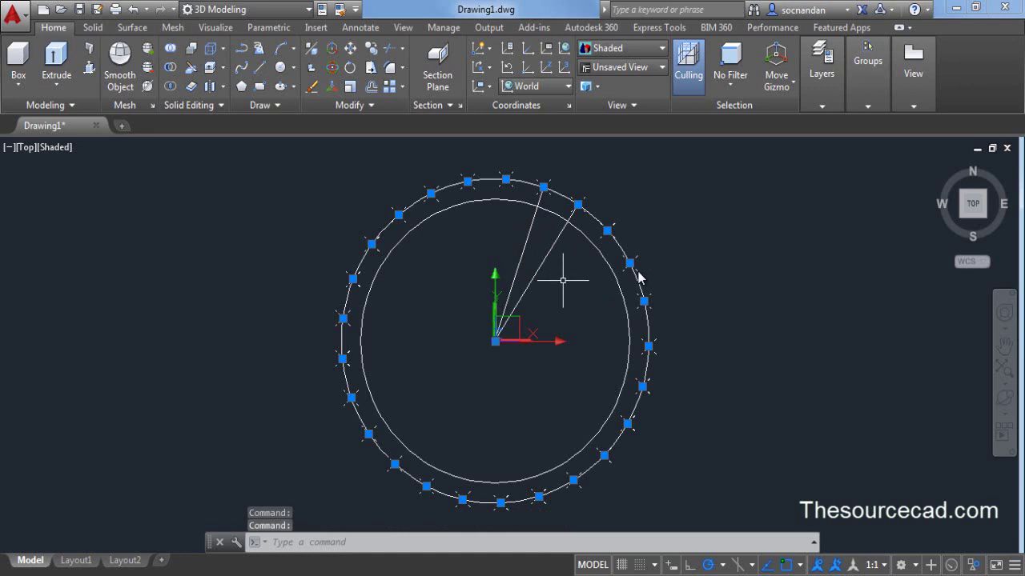
key("Delete")
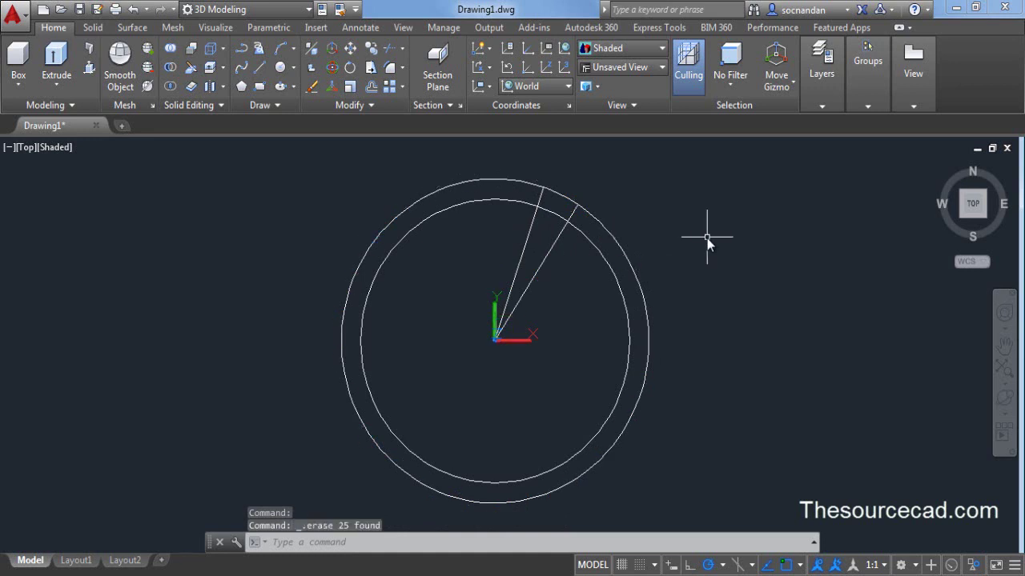
- Trim the outer circle and both radial lines down to a small four-sided tooth outline
left_click(390, 48)
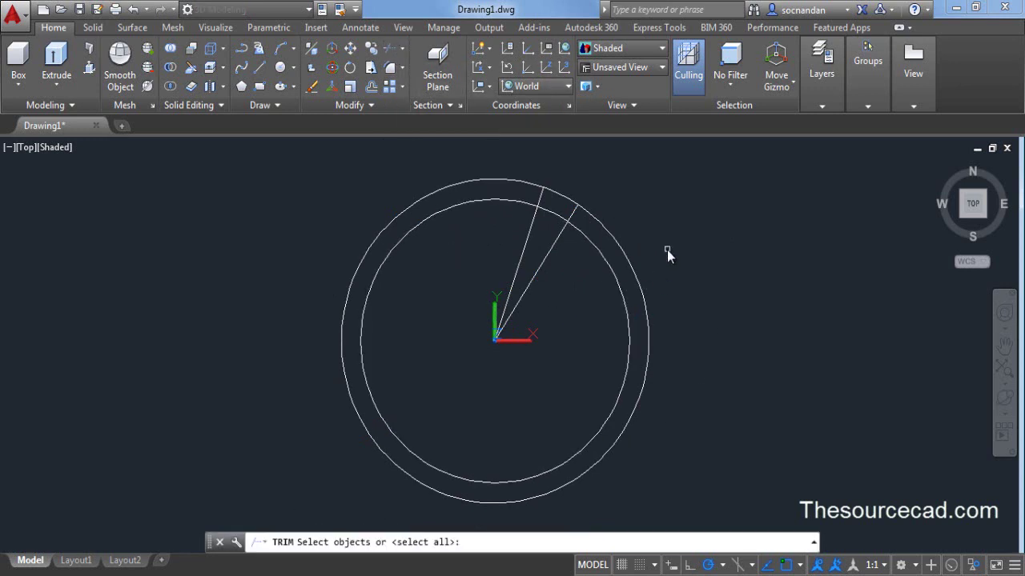
key("Return")
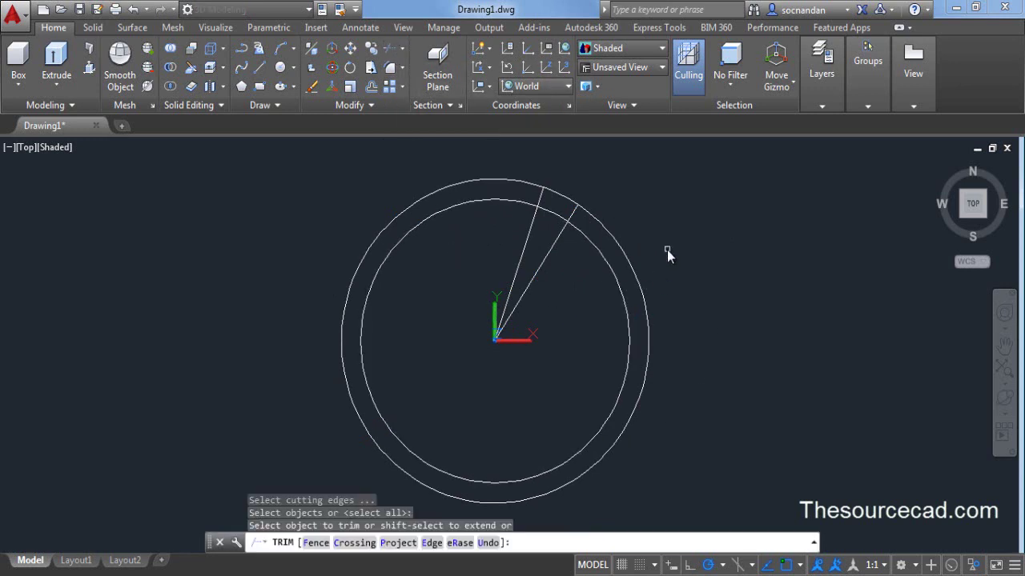
left_click(599, 228)
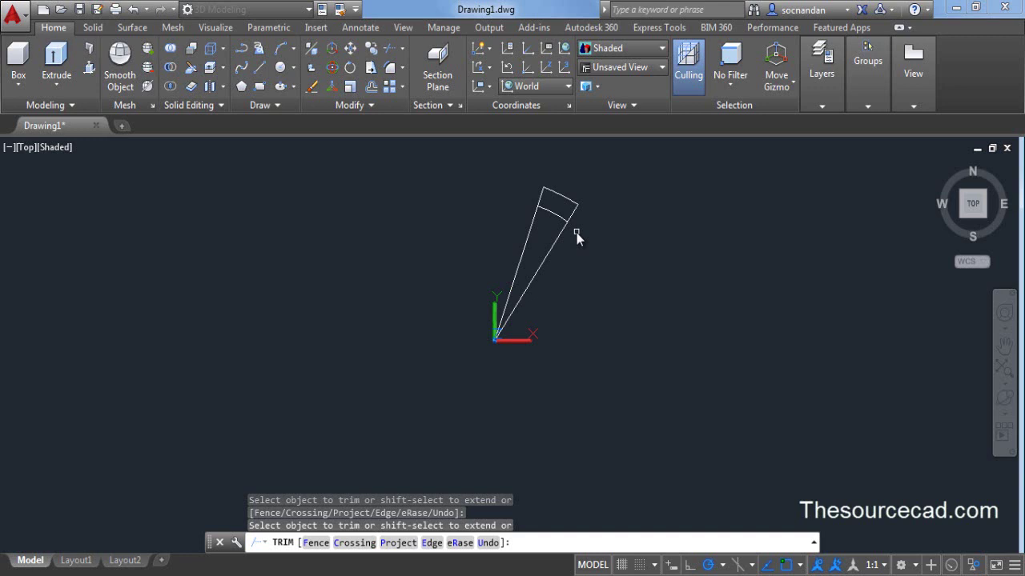
left_click(532, 222)
left_click(556, 249)
right_click(633, 218)
left_click(652, 228)
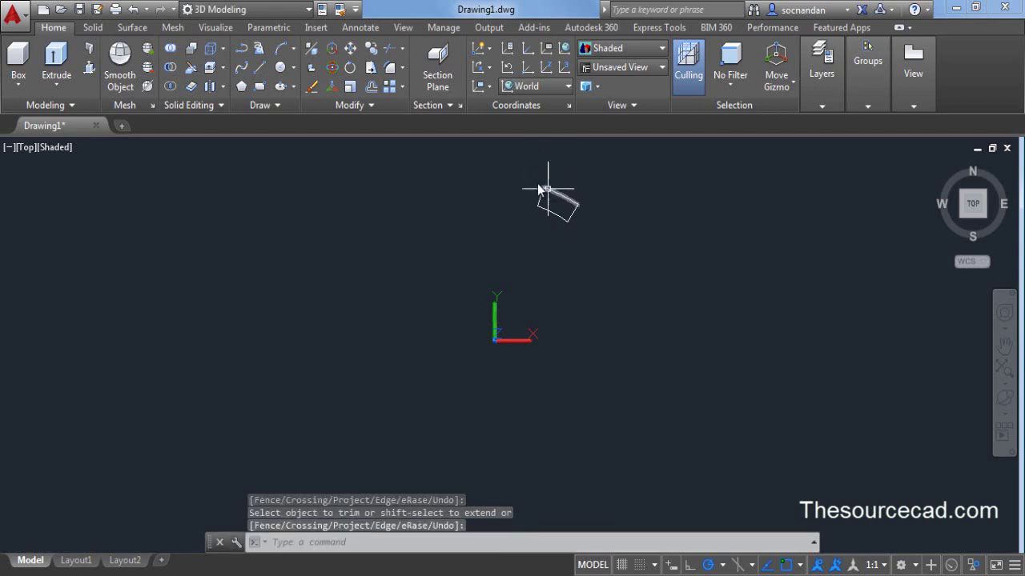
- Join the four tooth edges into one closed polyline with JOIN
left_click(520, 169)
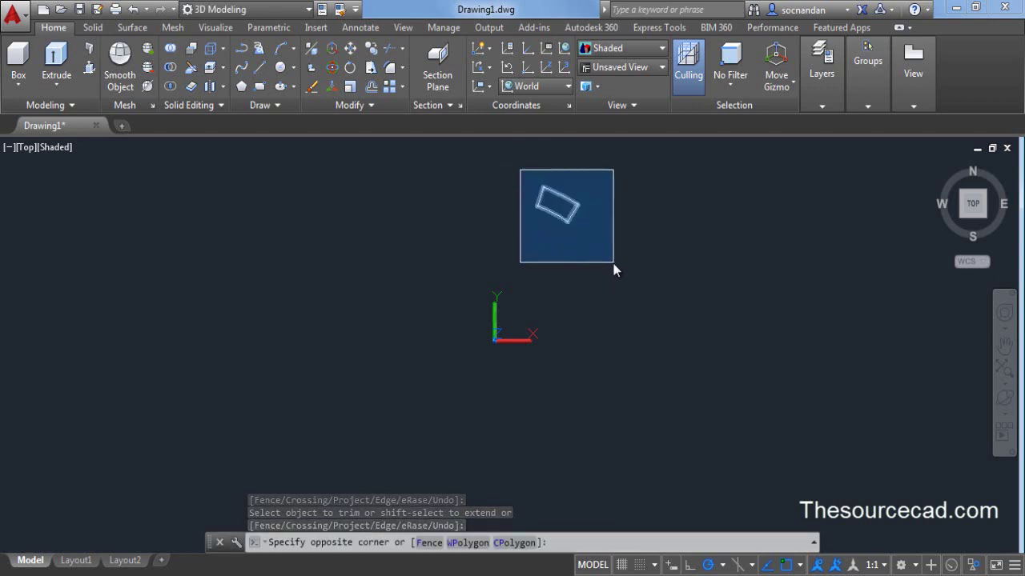
left_click(613, 263)
type("j")
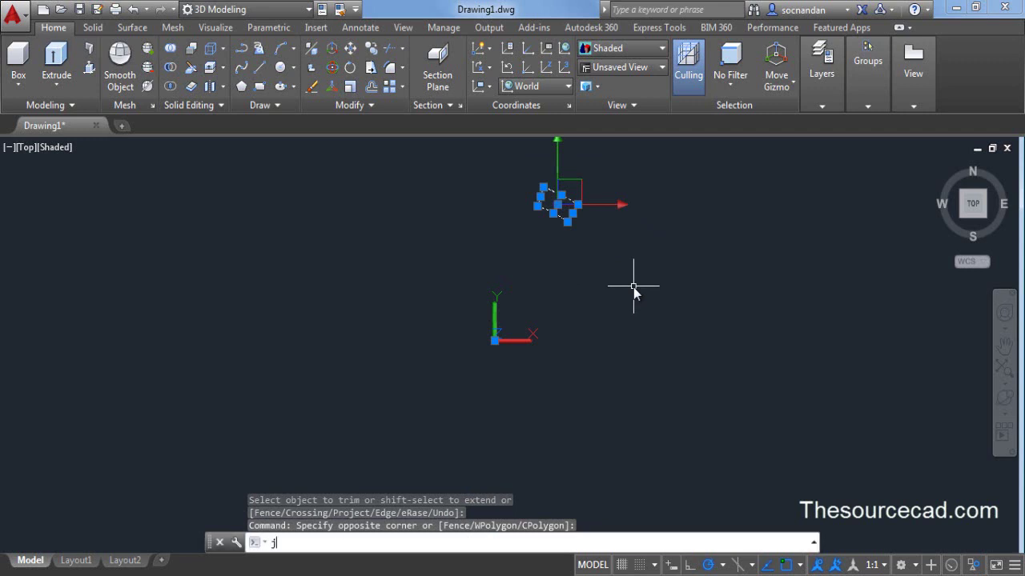
key("Return")
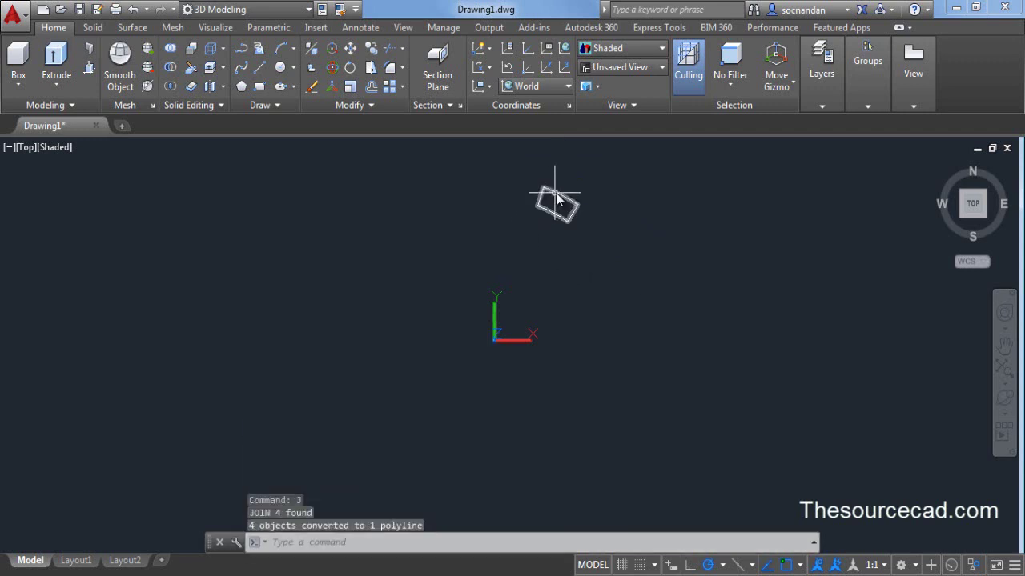
mouse_move(556, 198)
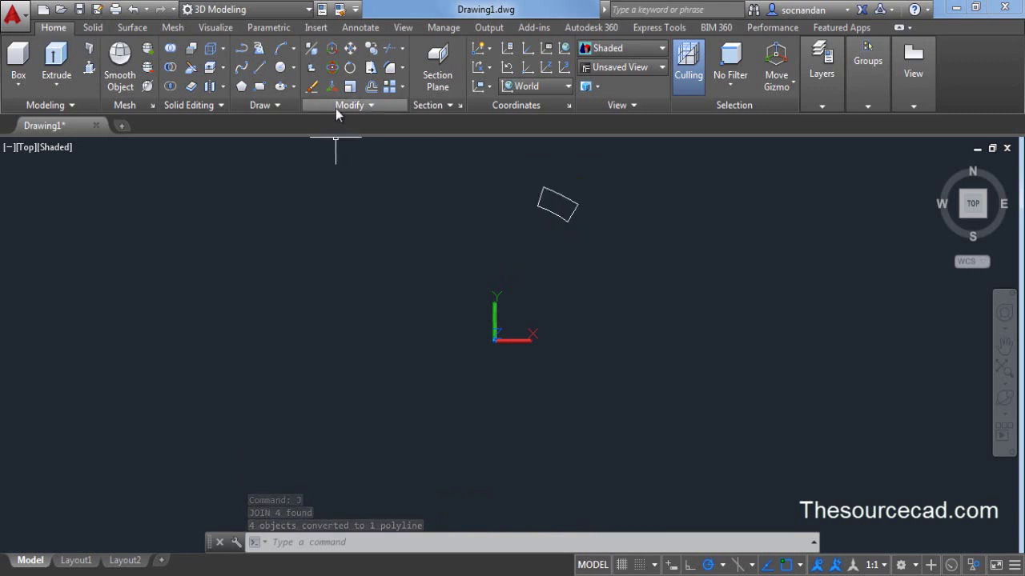
- Polar-array the tooth outline into 12 non-associative copies around the origin
left_click(401, 86)
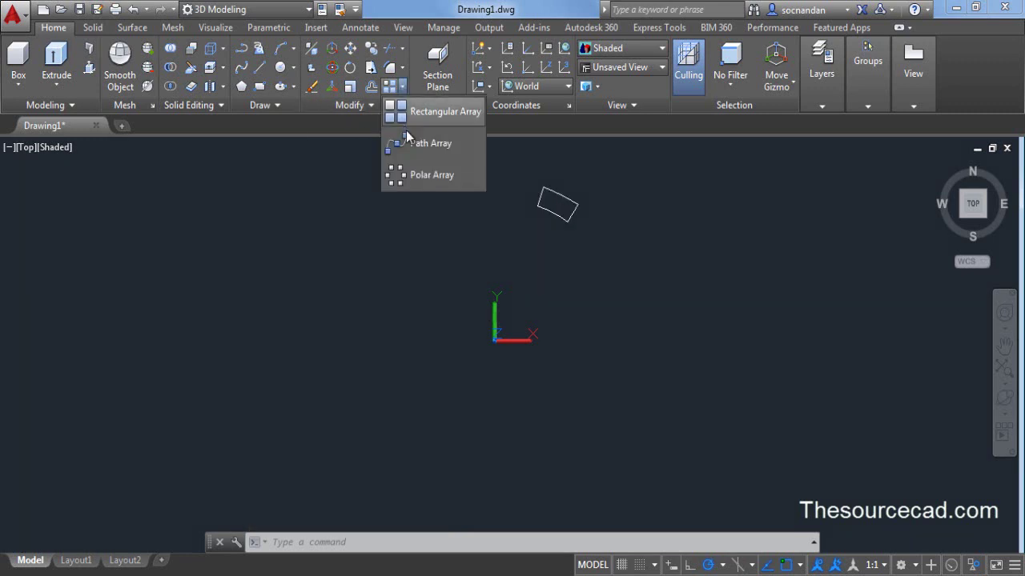
left_click(425, 176)
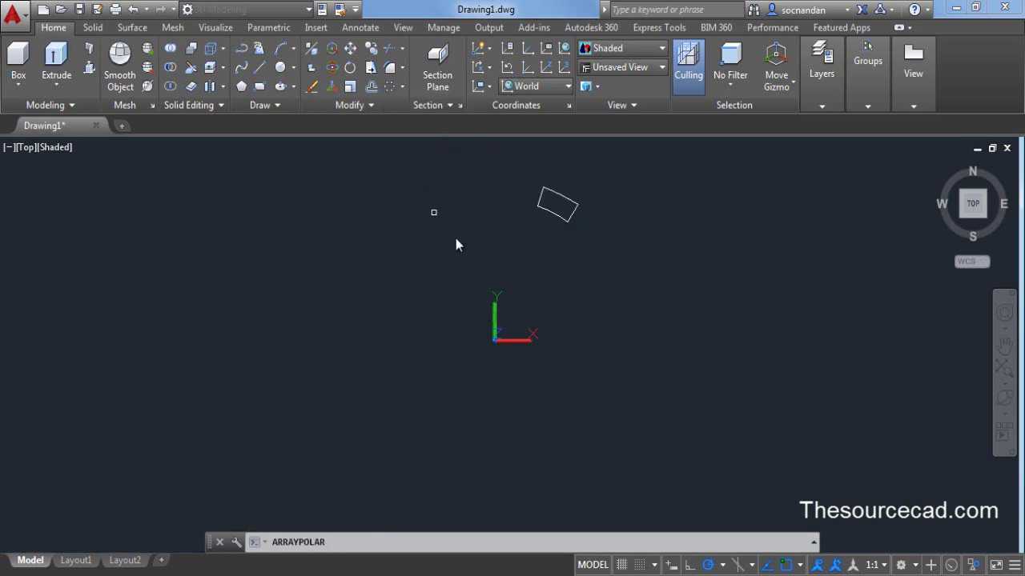
left_click(546, 210)
key("Return")
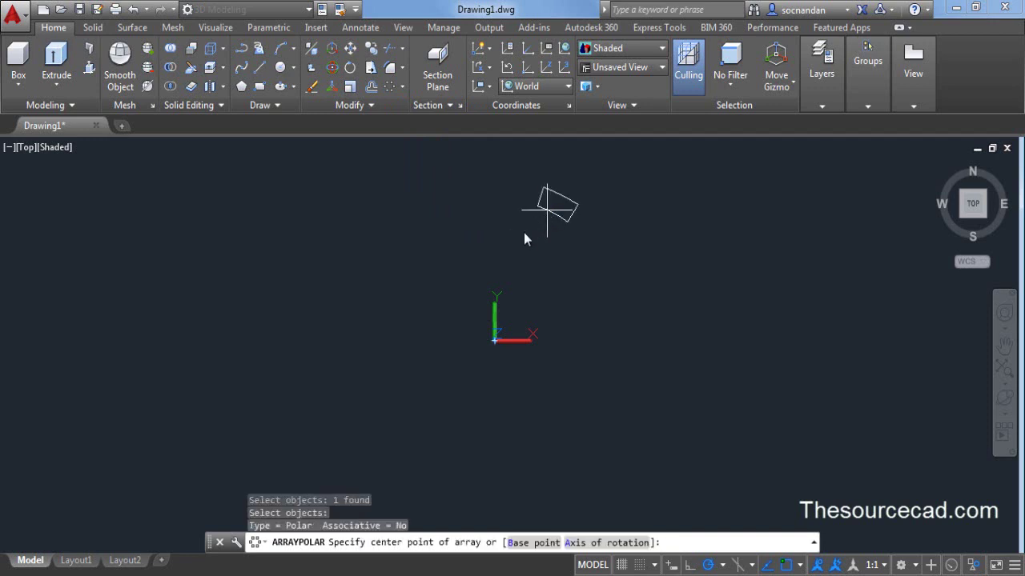
left_click(493, 345)
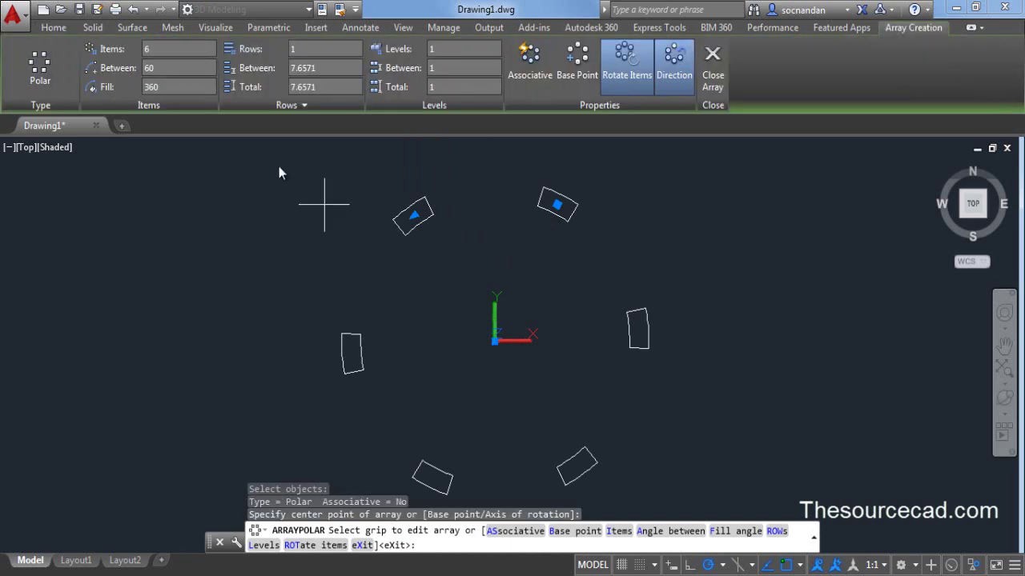
left_click(177, 49)
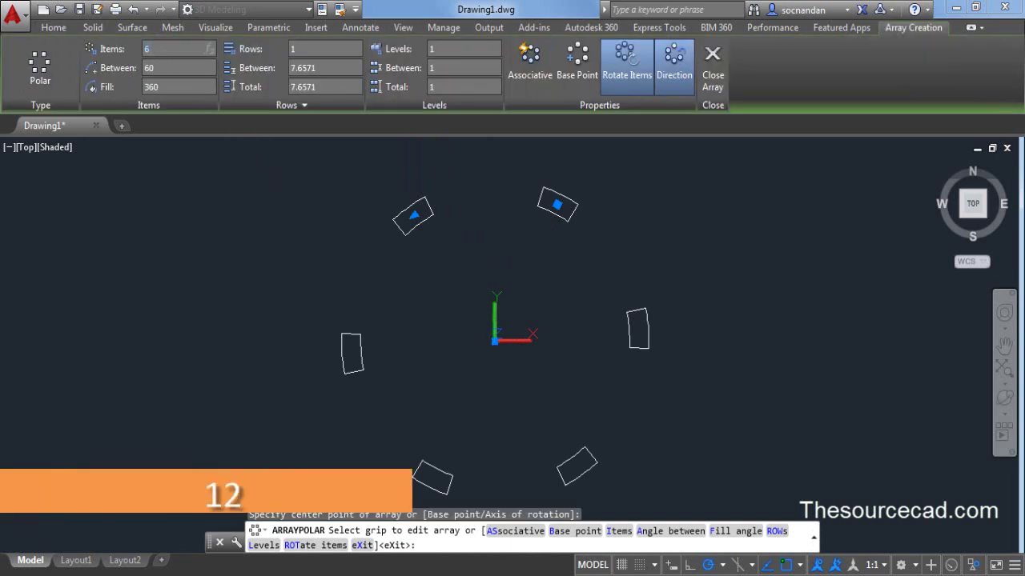
key("Return")
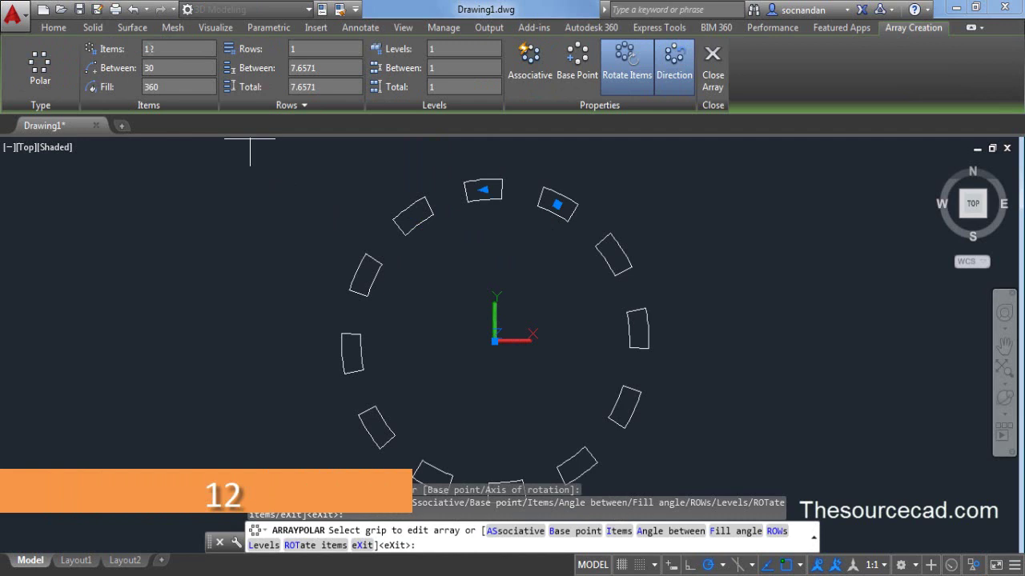
left_click(538, 67)
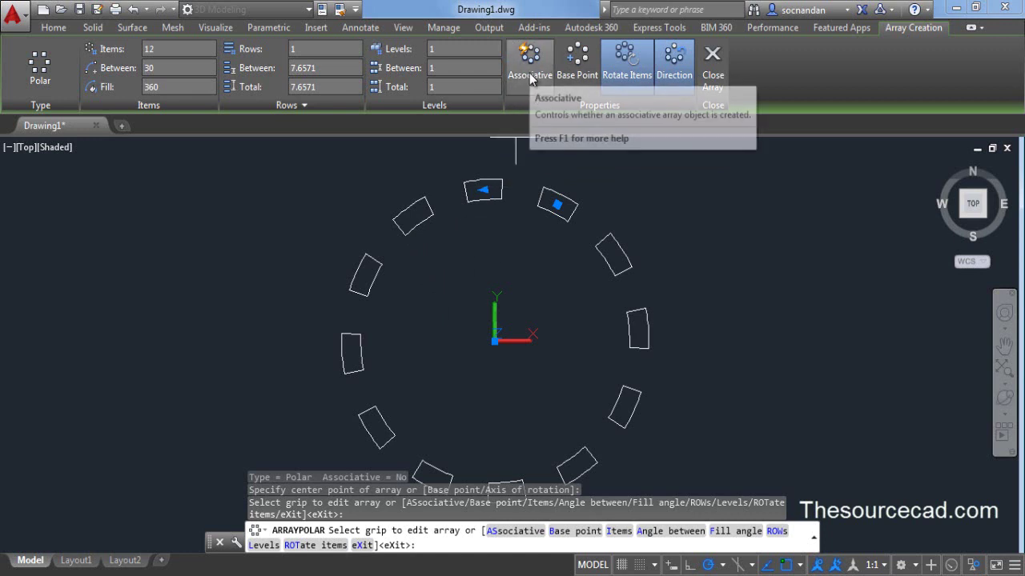
left_click(712, 71)
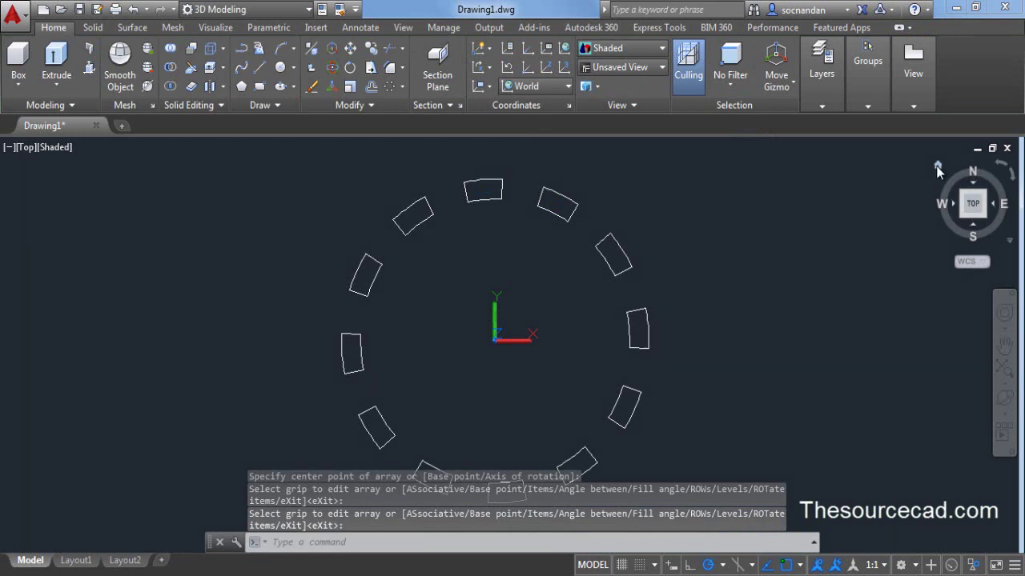
- Return to the Home 3D view and end object isolation so the ring solid reappears
left_click(937, 168)
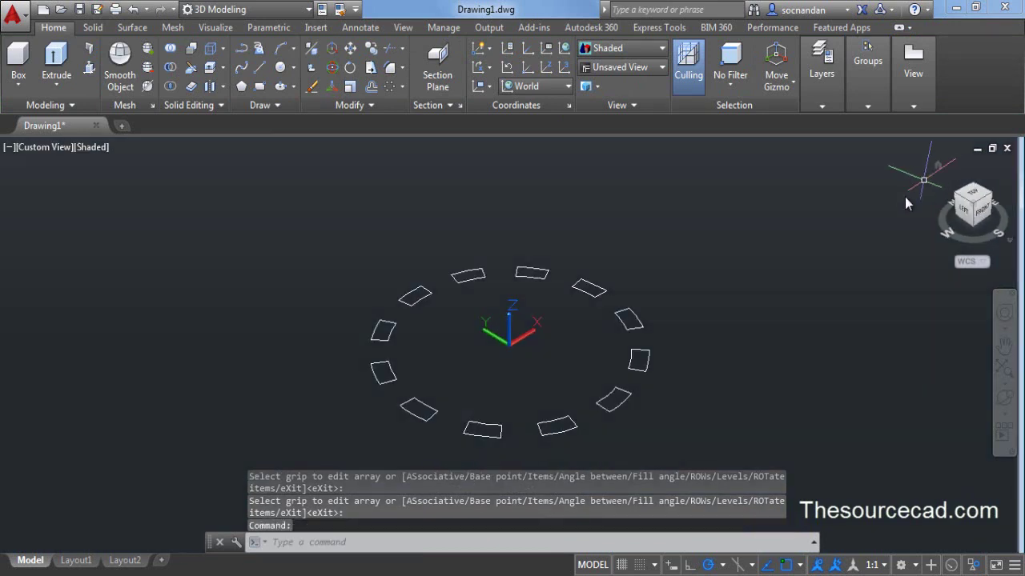
left_click(974, 567)
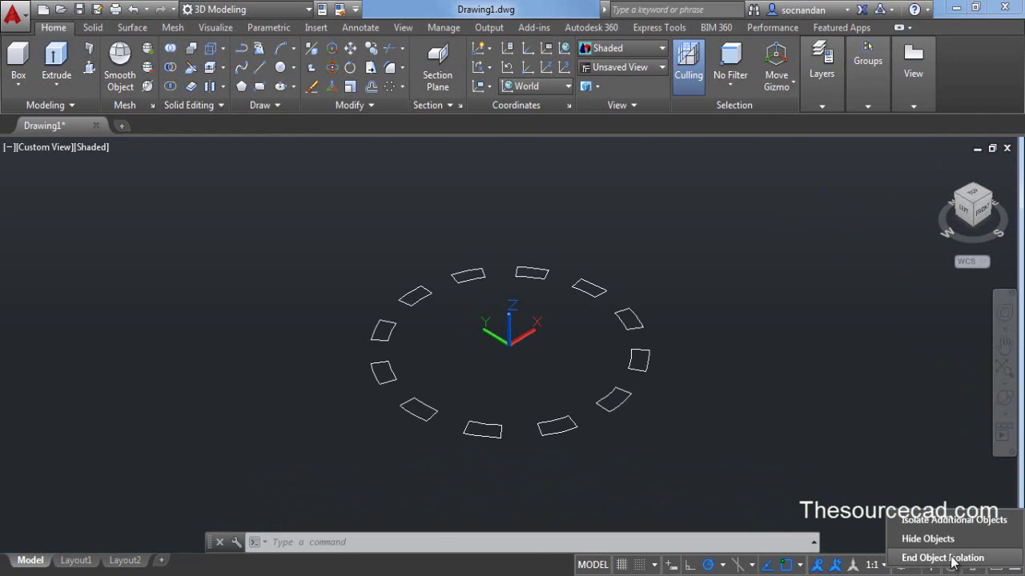
left_click(952, 563)
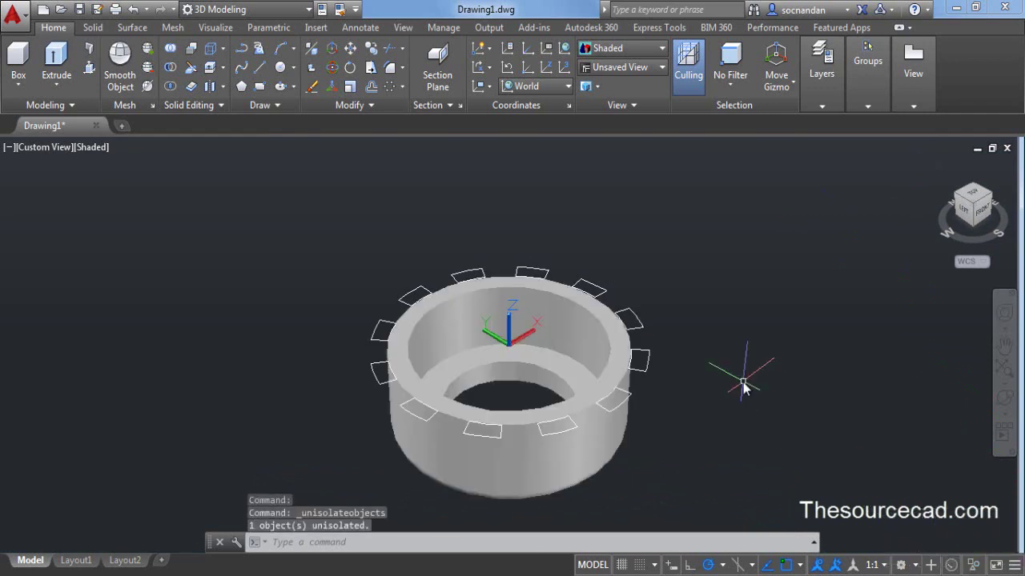
- Extrude all 12 tooth outlines by a height of -12 into solid teeth
left_click(56, 56)
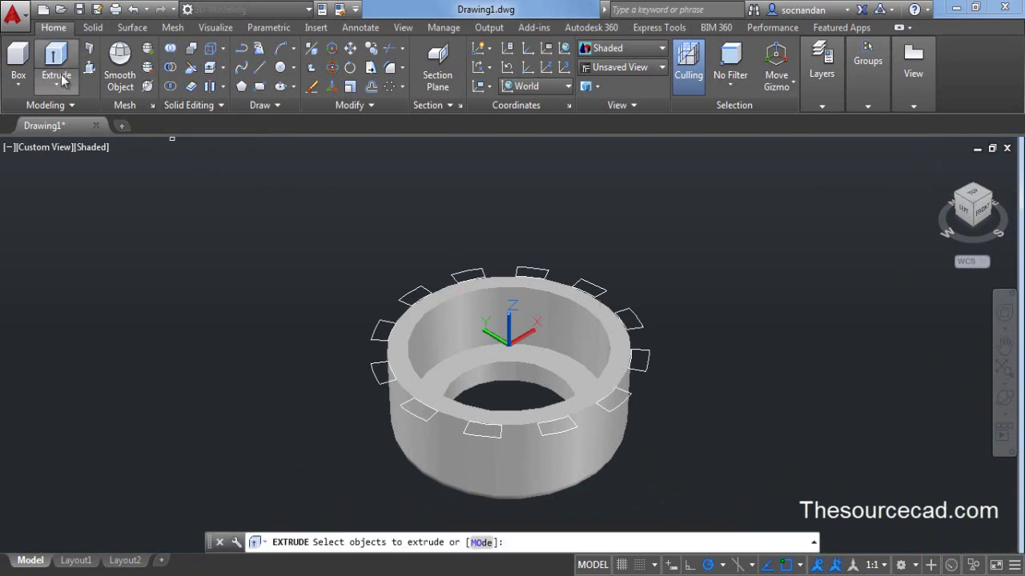
left_click(316, 231)
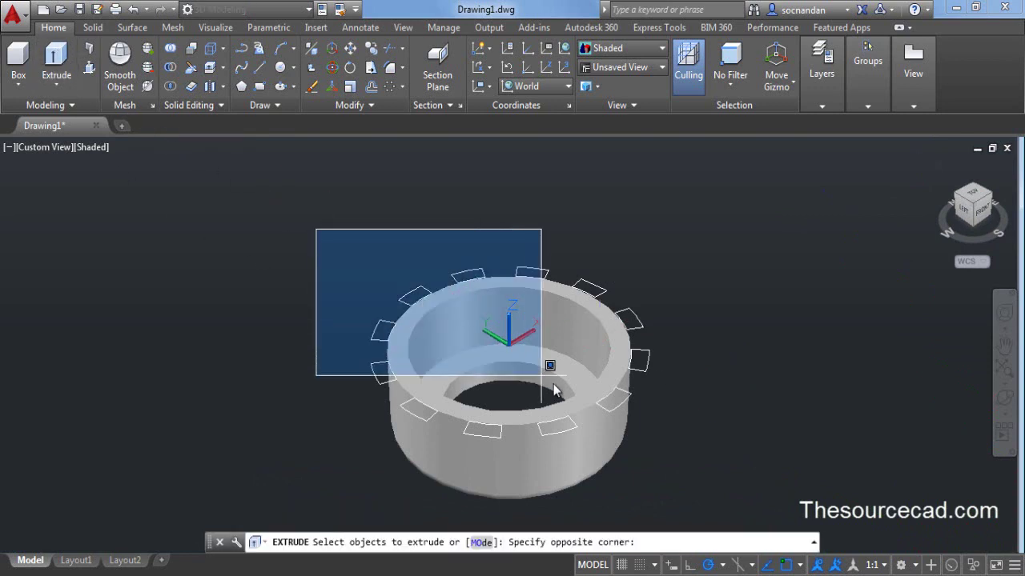
left_click(696, 450)
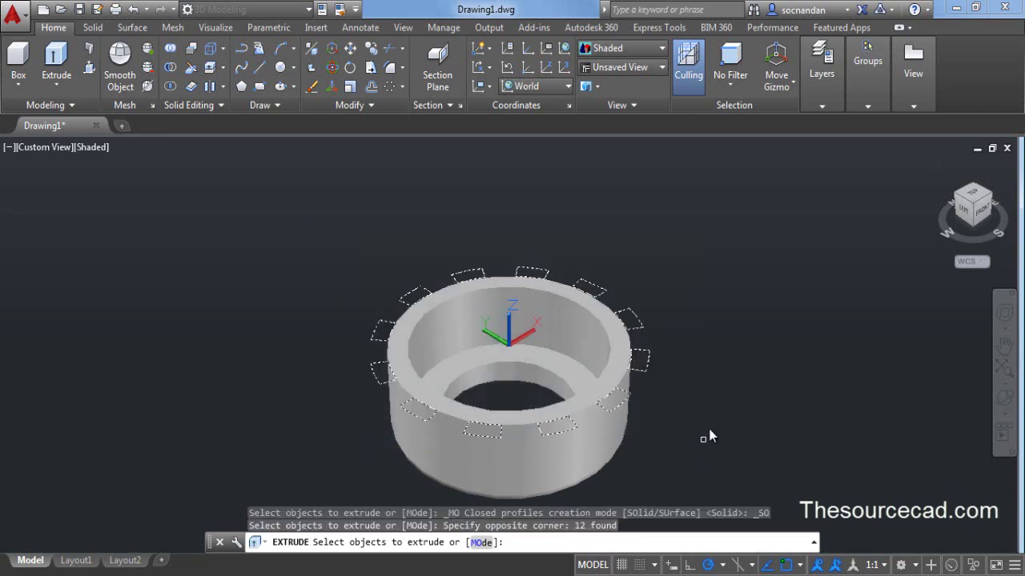
right_click(701, 274)
left_click(716, 279)
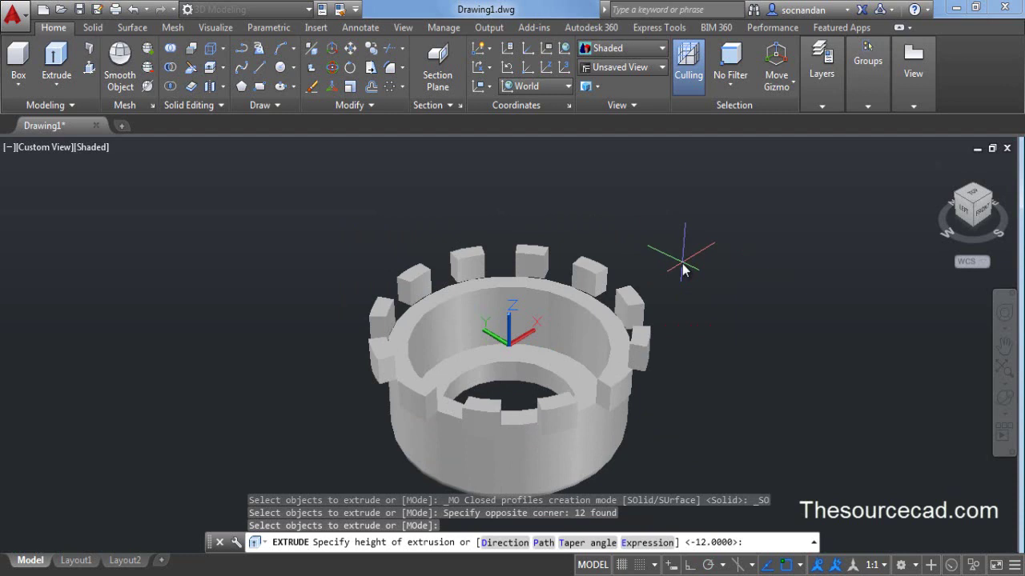
type("-12")
key("Return")
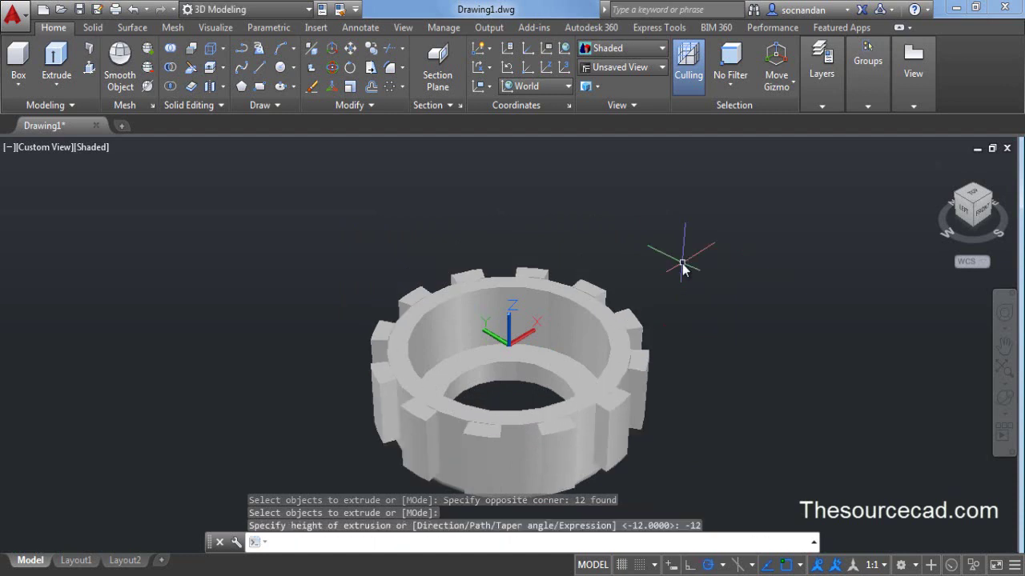
middle_click_drag(704, 347, 697, 291)
- Union the ring and all 12 teeth, 13 solids in total, into one gear solid
left_click(1004, 398)
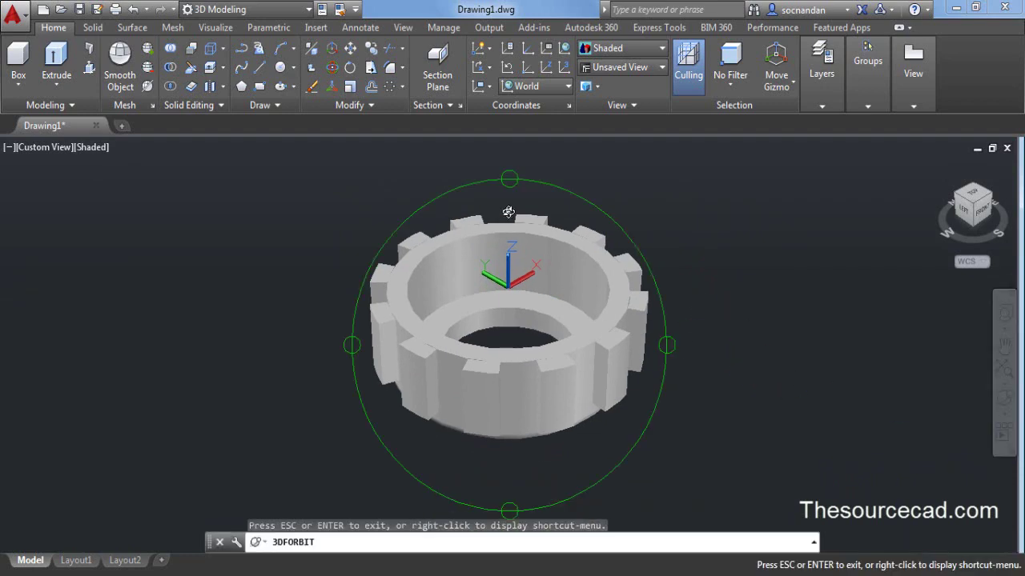
left_click_drag(489, 272, 712, 277)
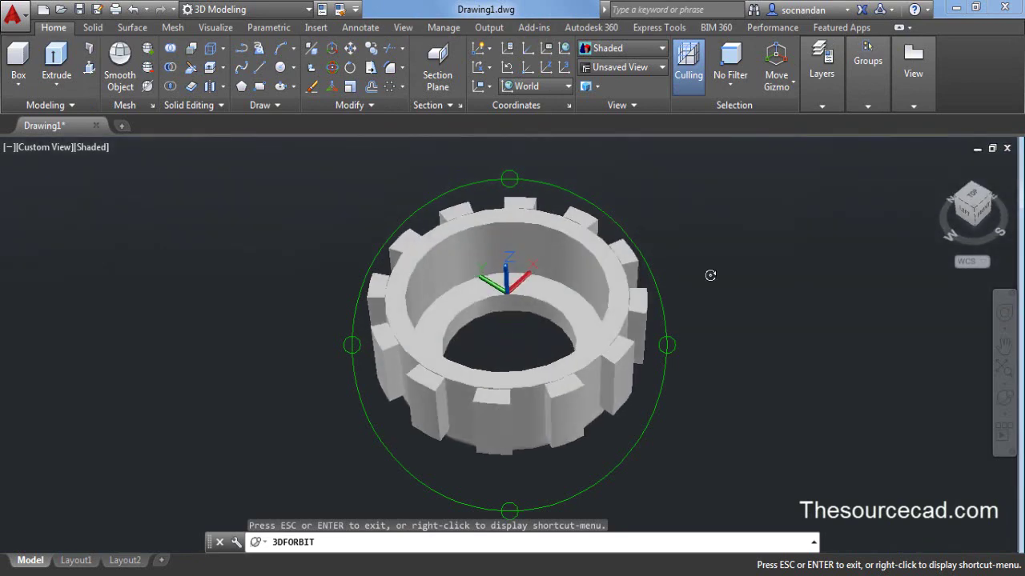
right_click(724, 246)
left_click(738, 256)
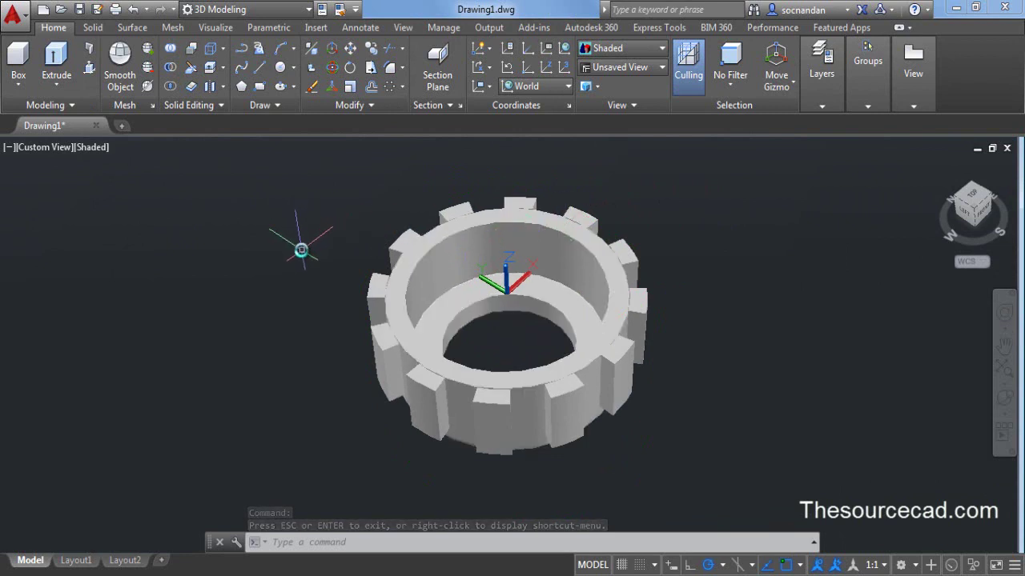
left_click(171, 53)
left_click(259, 172)
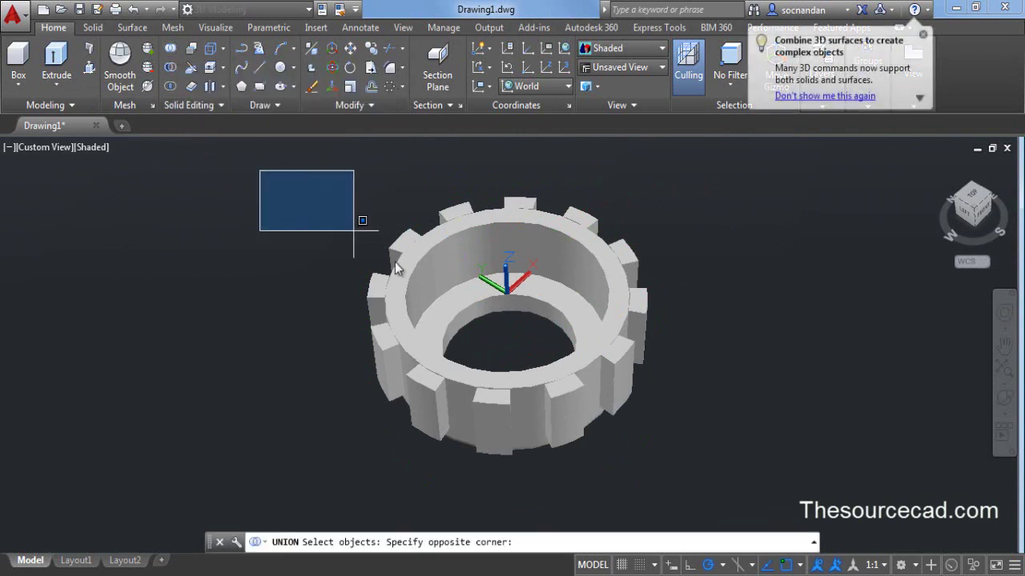
left_click(746, 489)
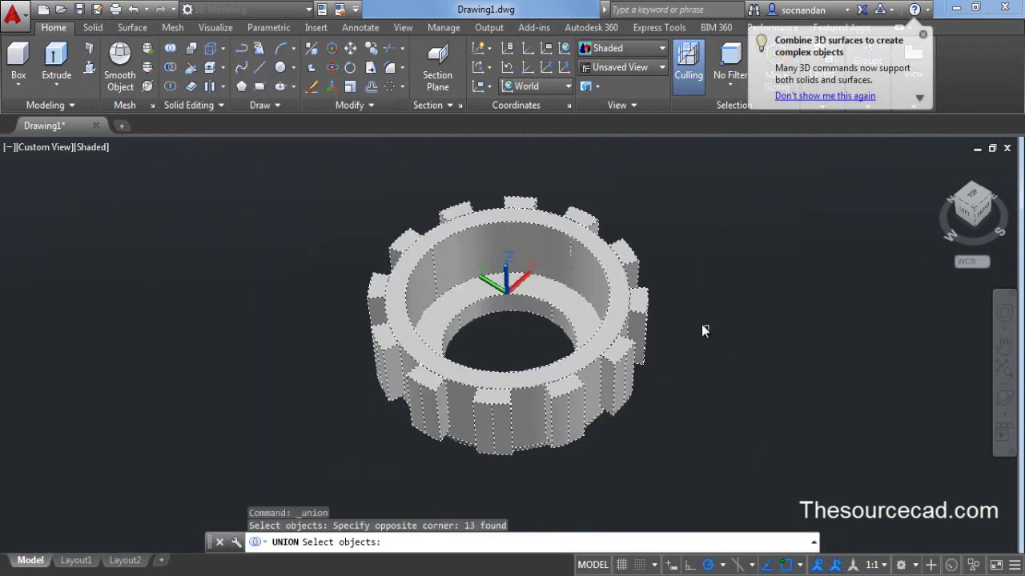
key("Return")
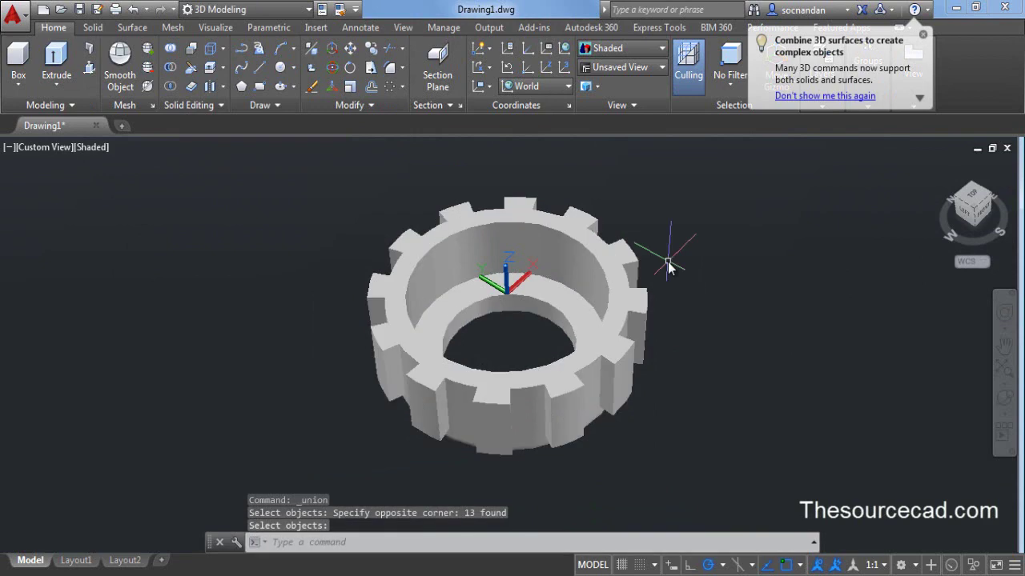
key("Return")
- Select the gear to confirm it is a single solid and orbit it to a tilted view
left_click(596, 229)
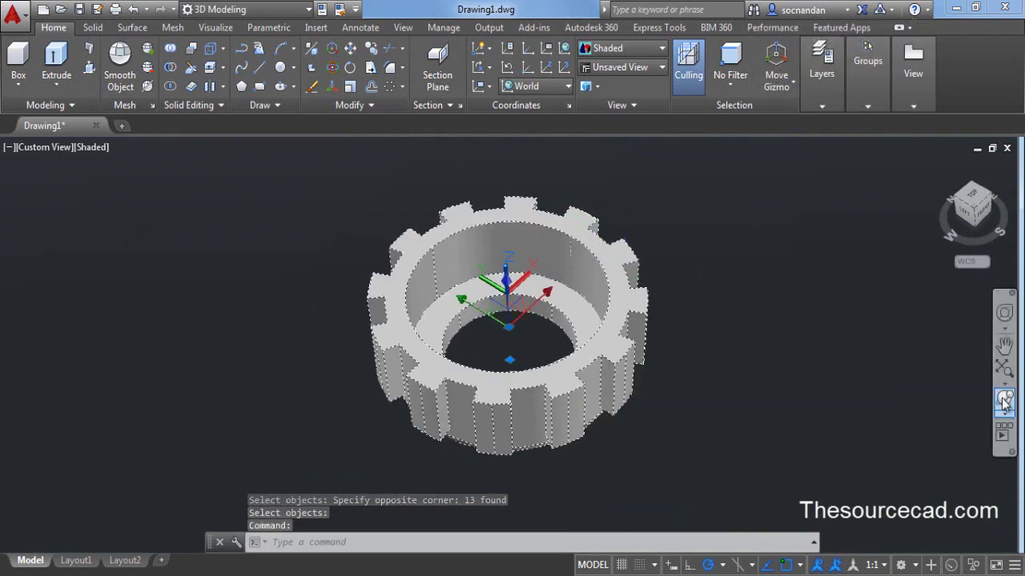
left_click(1005, 404)
left_click_drag(579, 297, 664, 194)
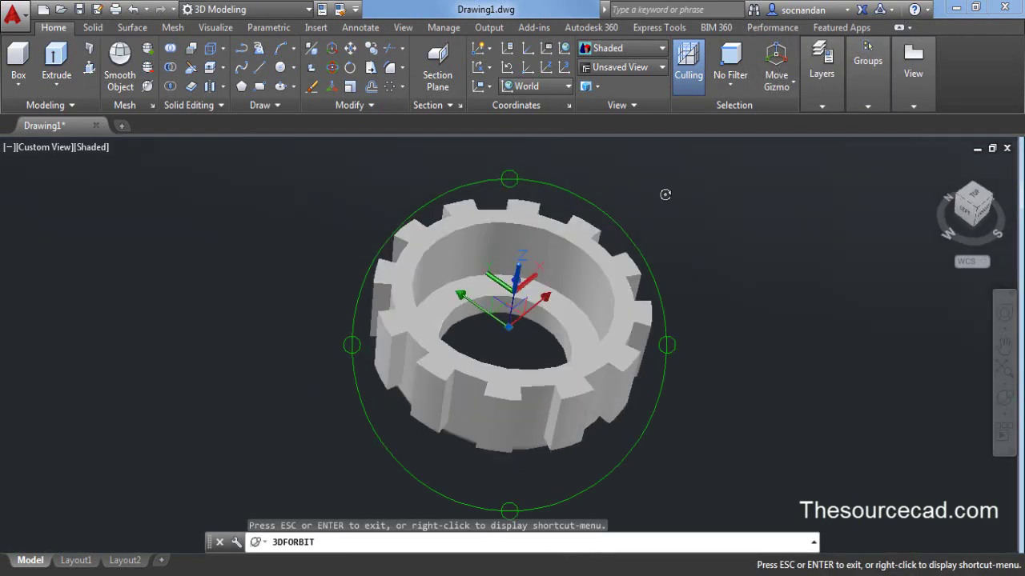
right_click(664, 193)
left_click(681, 200)
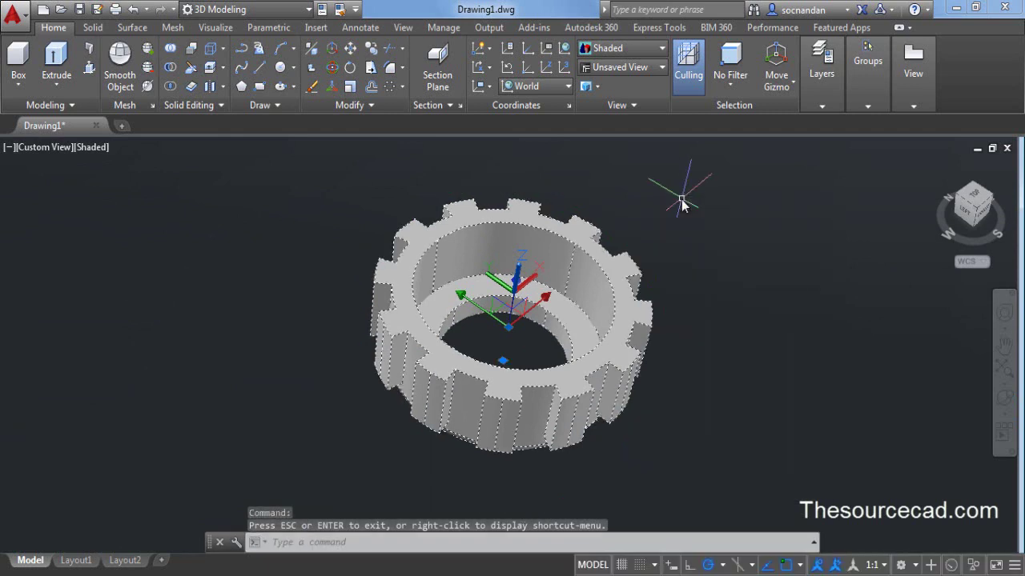
key("Escape")
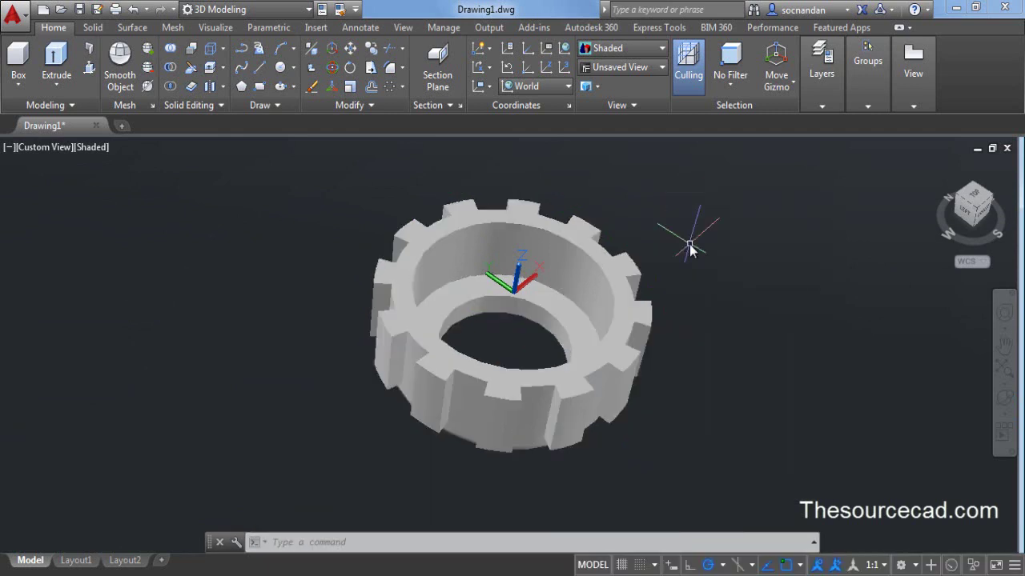